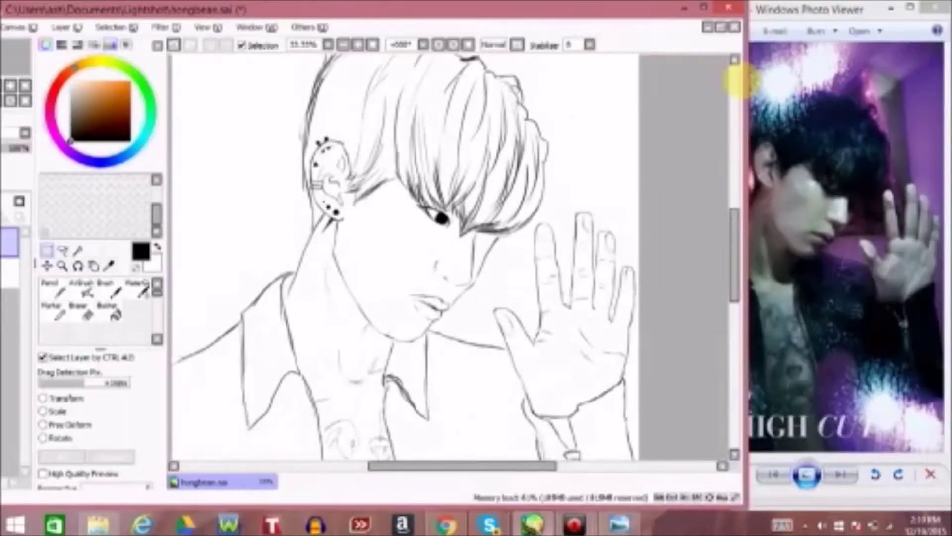
Position the drawing window beside the reference photo so that both pictures can be seen in full.
left_click(912, 6)
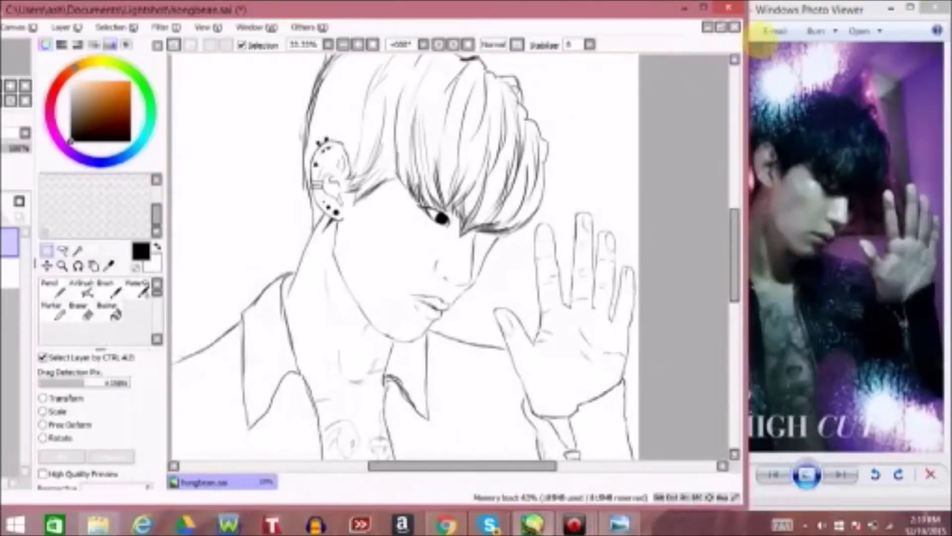
mouse_move(453, 11)
left_mouse_down()
mouse_move(387, 6)
mouse_move(455, 9)
left_mouse_up()
left_click_drag(694, 145, 635, 148)
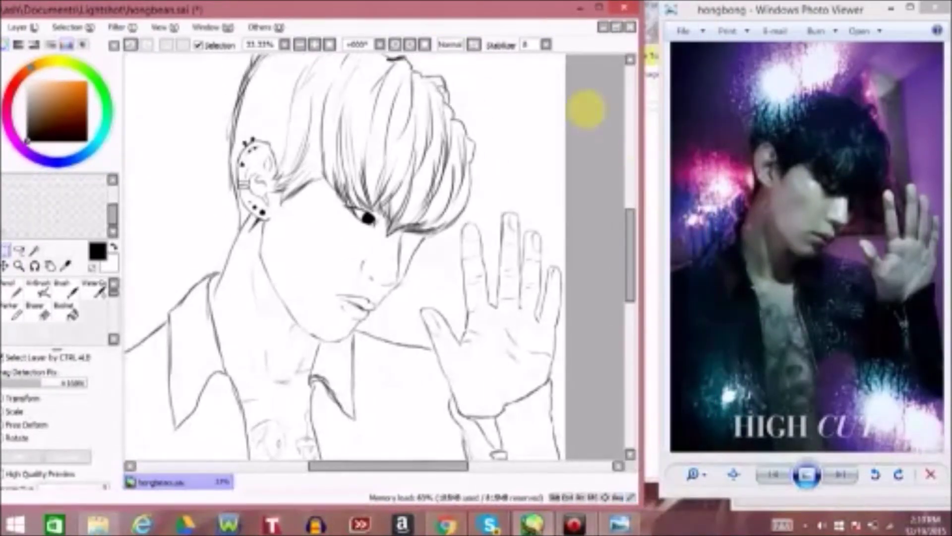
left_click_drag(456, 11, 485, 11)
left_click_drag(442, 461, 425, 457)
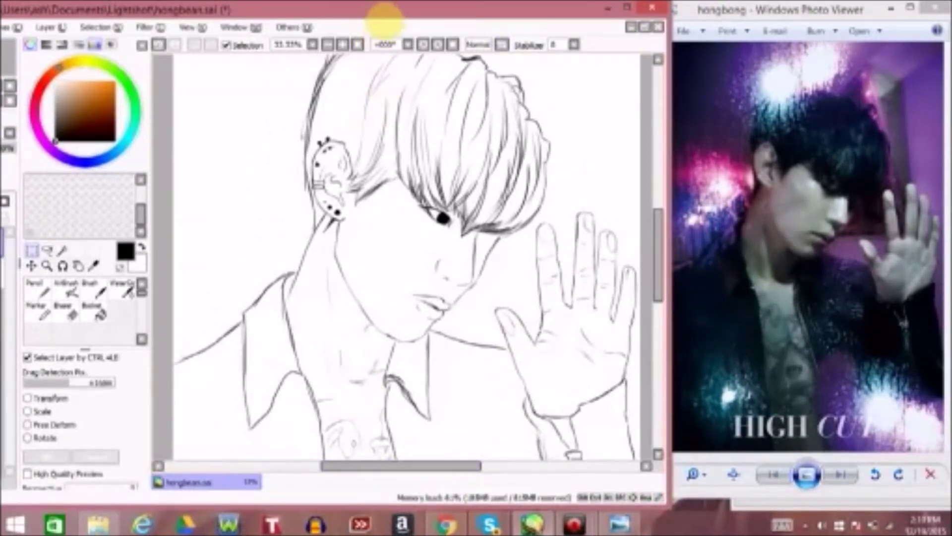
left_click_drag(393, 13, 375, 10)
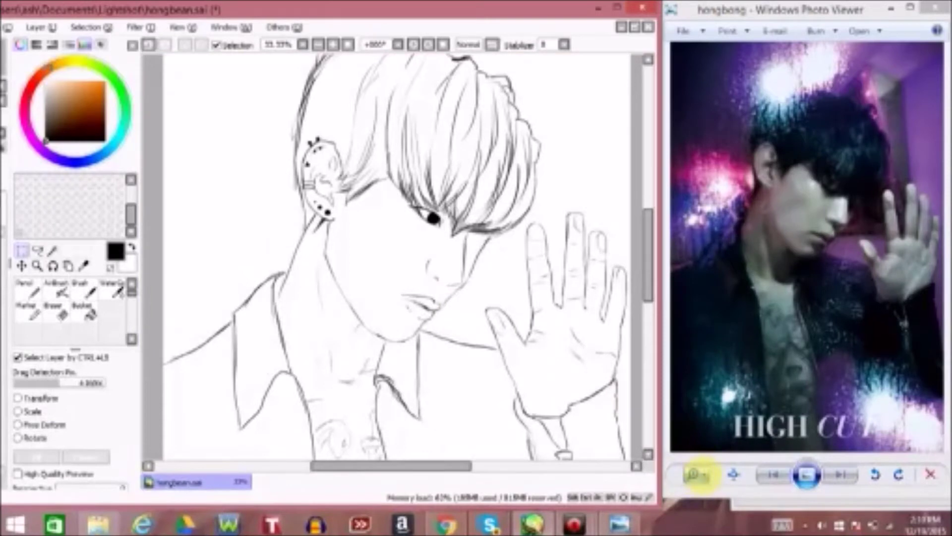
Examine the shading and colours of the face, ear, hair, neck and chest in the reference photo at close range.
left_click(697, 474)
left_click_drag(706, 471, 704, 425)
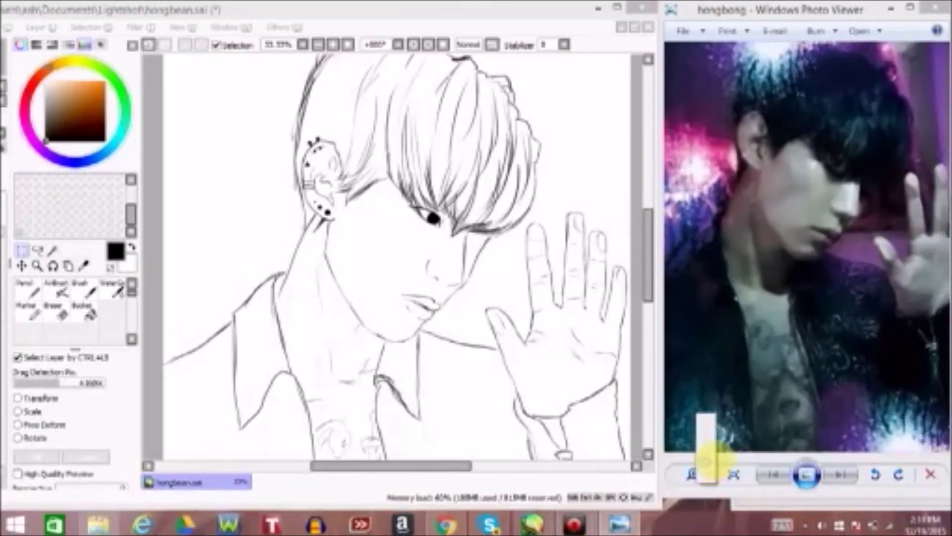
left_click_drag(808, 138, 853, 279)
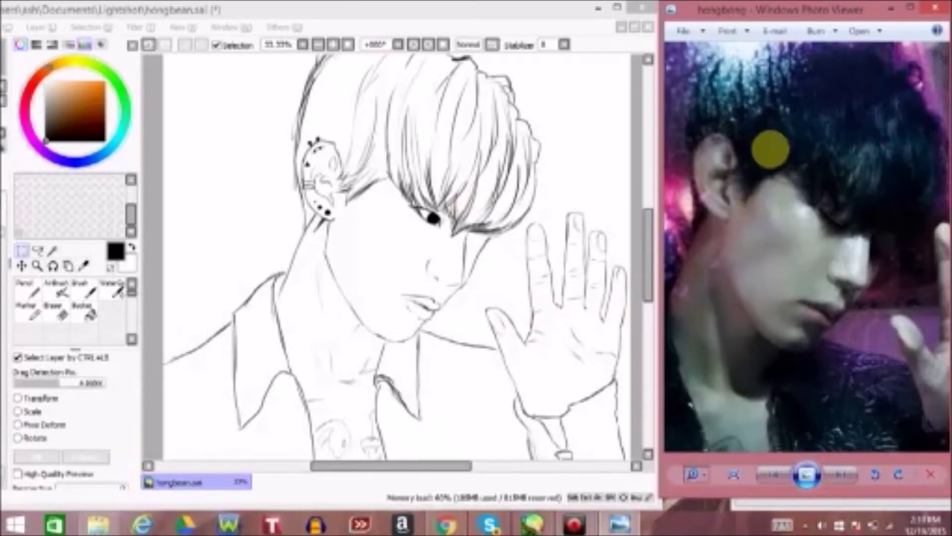
left_click(698, 475)
left_click(700, 476)
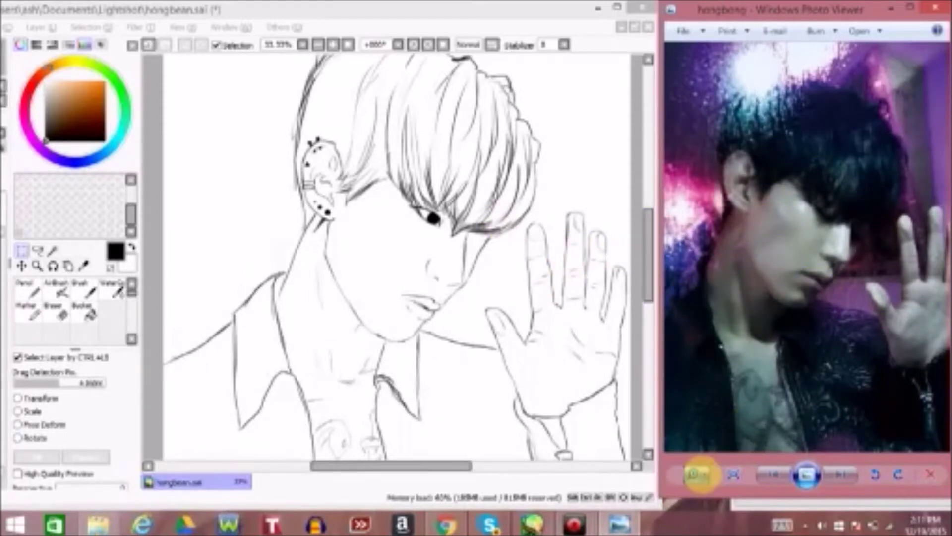
left_click(701, 474)
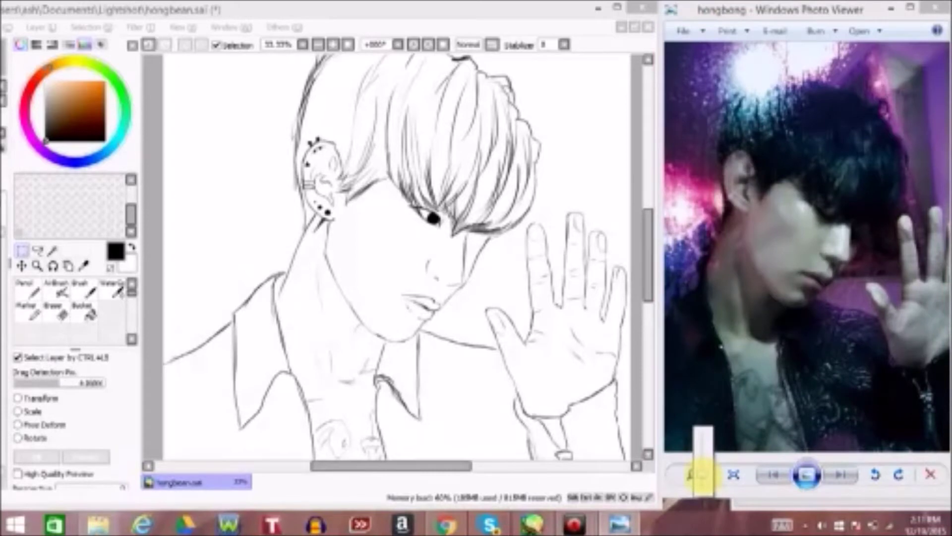
left_click_drag(704, 474, 707, 444)
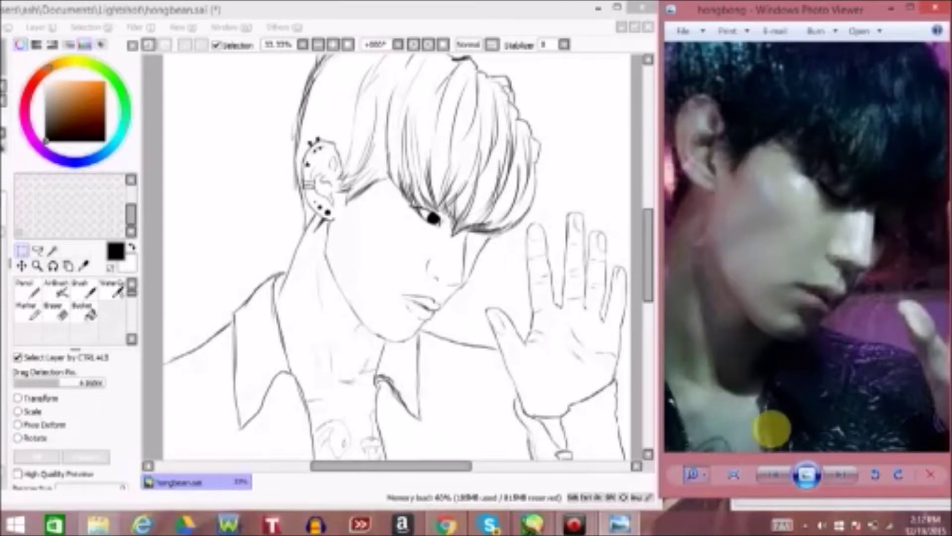
left_click_drag(757, 399, 799, 399)
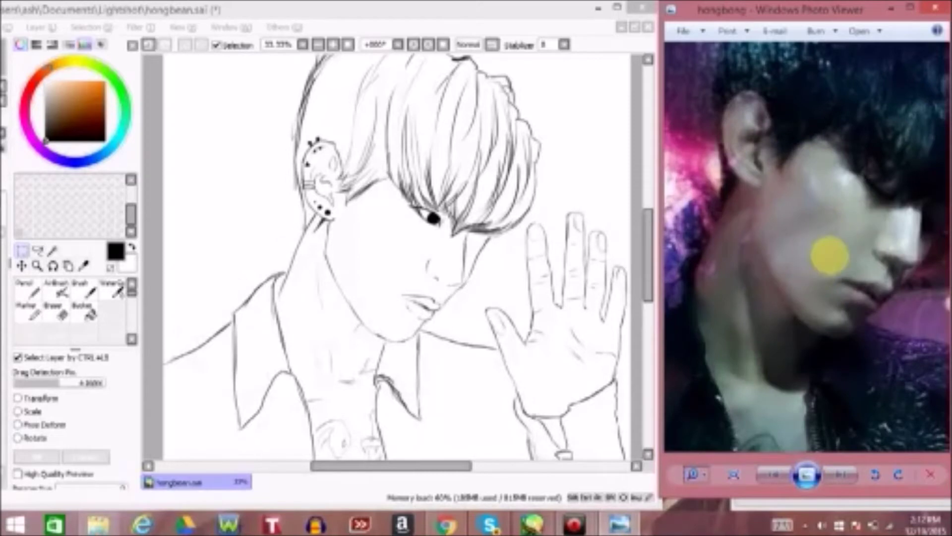
left_click(701, 473)
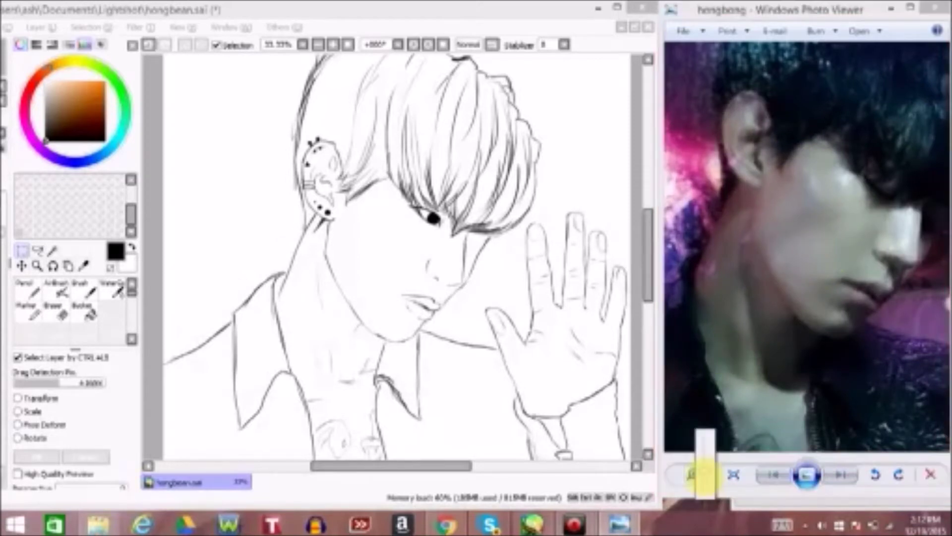
mouse_move(705, 471)
left_mouse_down()
mouse_move(706, 483)
mouse_move(707, 474)
left_mouse_up()
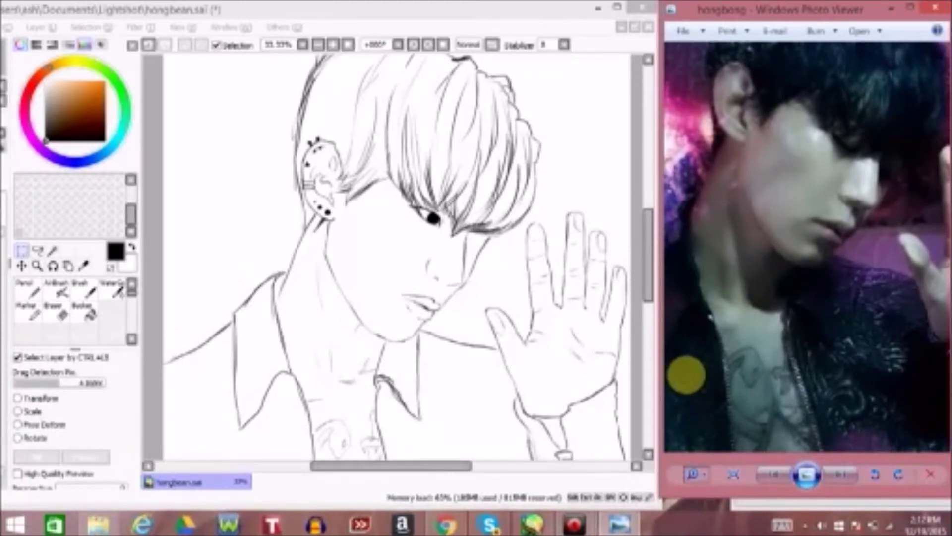
Mix a light warm grey as the foreground colour.
left_click(55, 115)
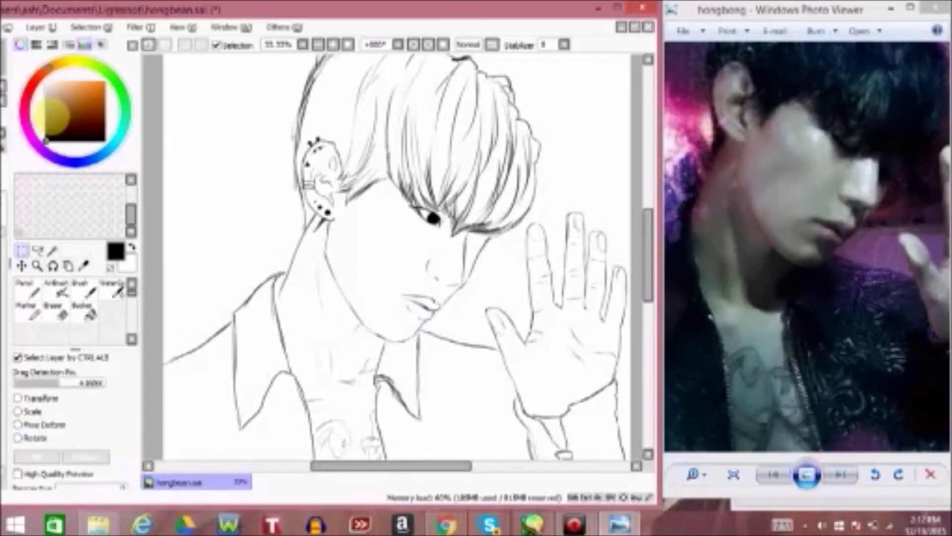
left_click(53, 116)
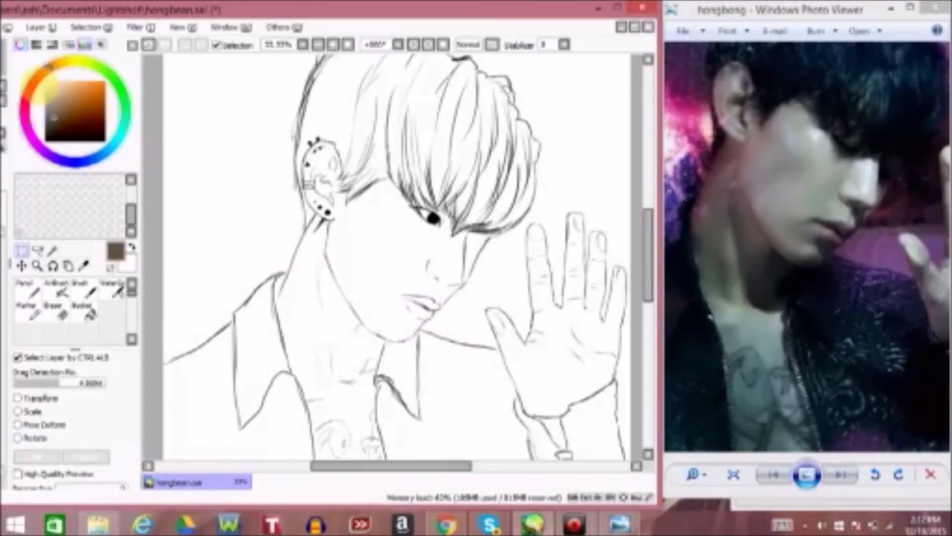
mouse_move(60, 122)
left_mouse_down()
mouse_move(30, 75)
mouse_move(15, 98)
mouse_move(21, 89)
left_mouse_up()
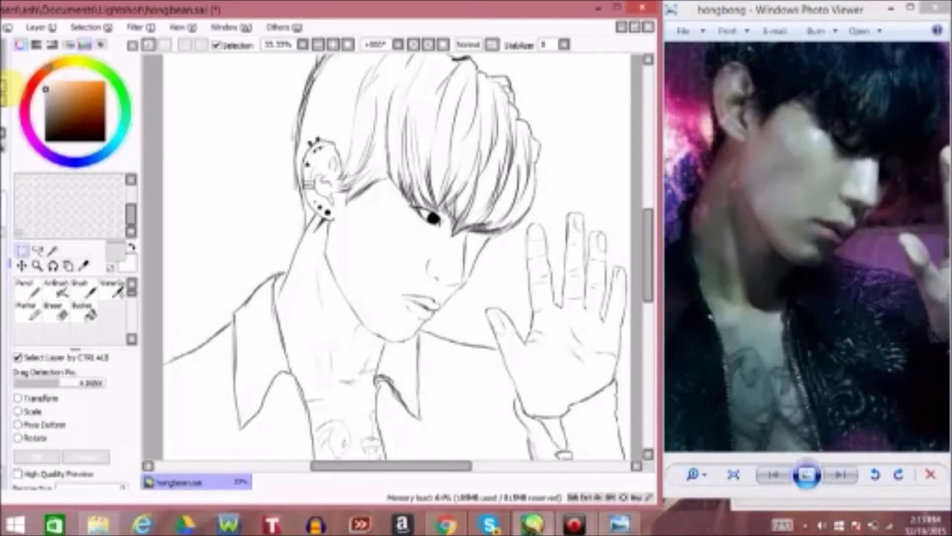
Select the Brush tool, adjust its size, test the light grey with a patch on the cheek and undo the patch.
scroll(642, 236, "down", 2)
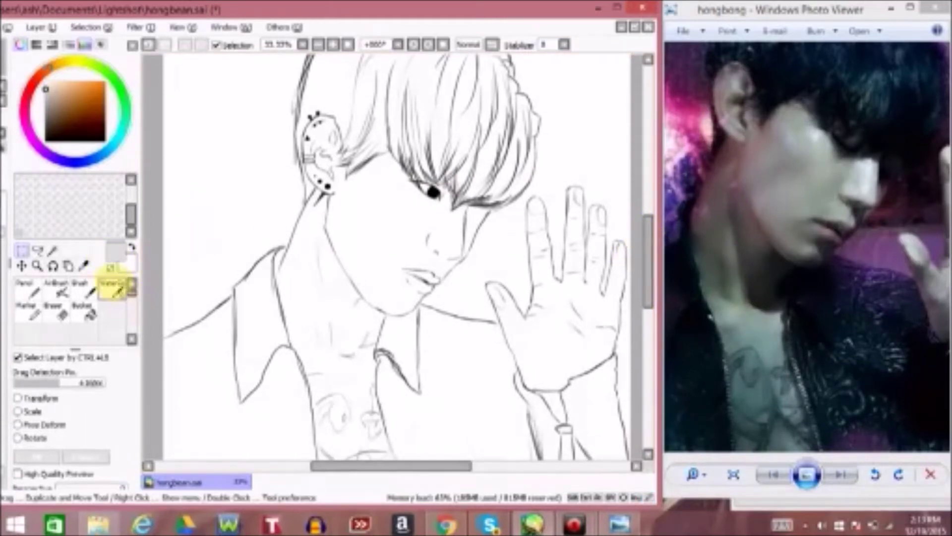
left_click(83, 289)
mouse_move(99, 375)
left_mouse_down()
mouse_move(78, 375)
mouse_move(90, 375)
left_mouse_up()
mouse_move(362, 228)
left_mouse_down()
mouse_move(397, 215)
mouse_move(361, 240)
mouse_move(388, 228)
left_mouse_up()
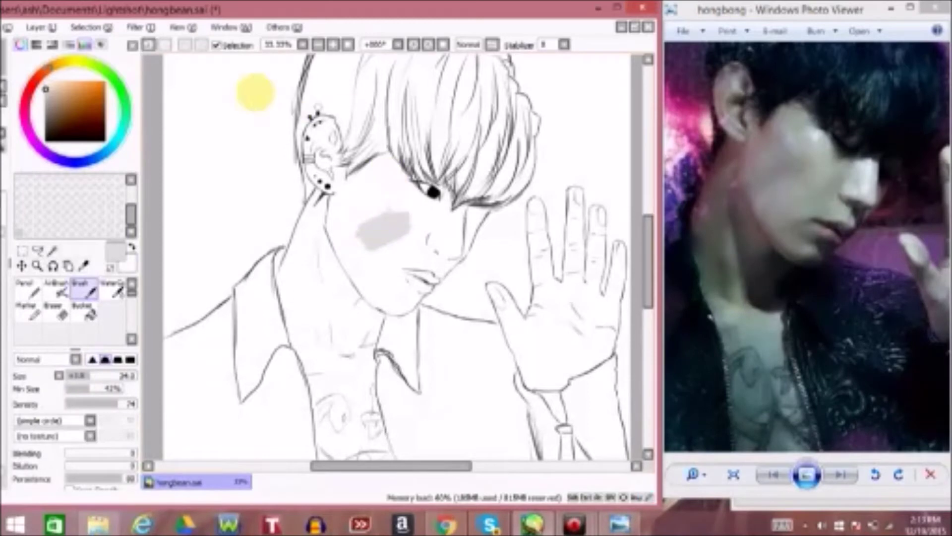
left_click(149, 45)
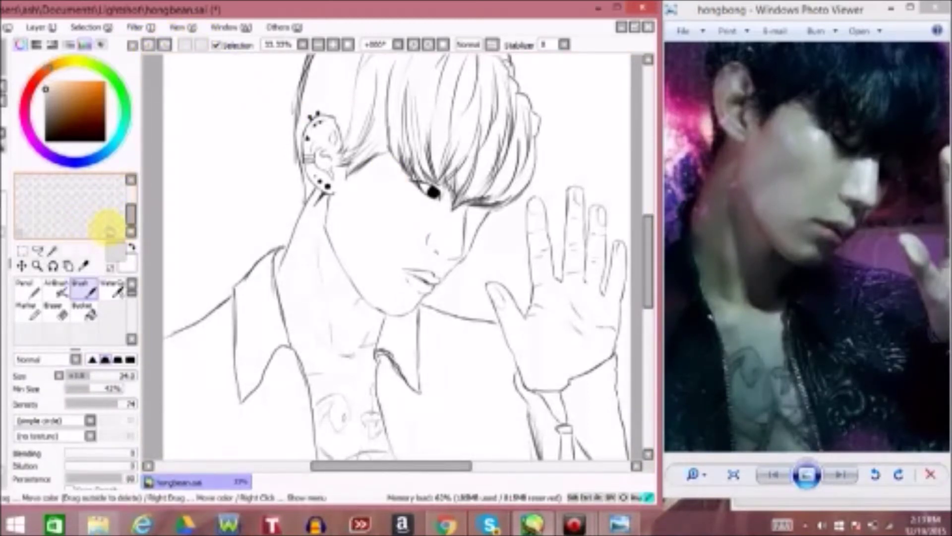
Store the light grey in an empty swatch of the colour palette.
right_click(109, 231)
left_click(101, 232)
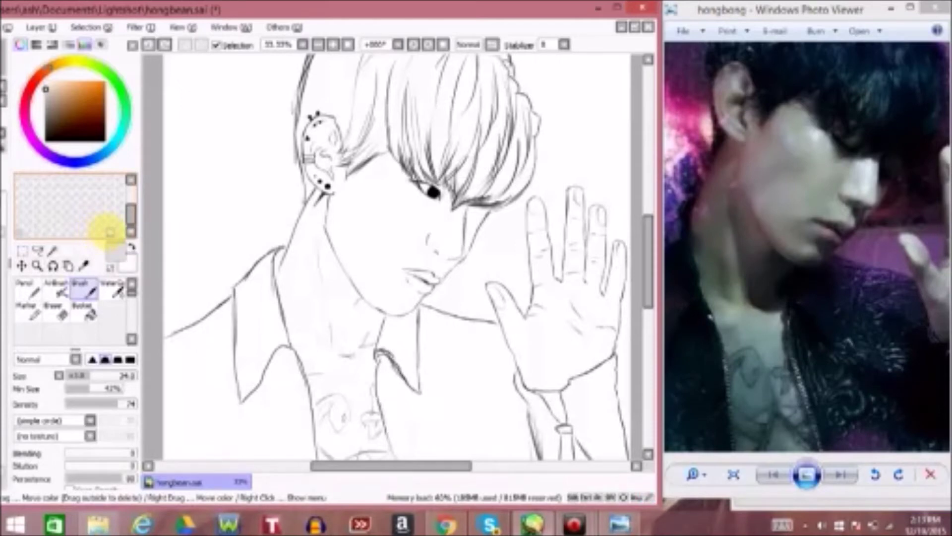
right_click(109, 231)
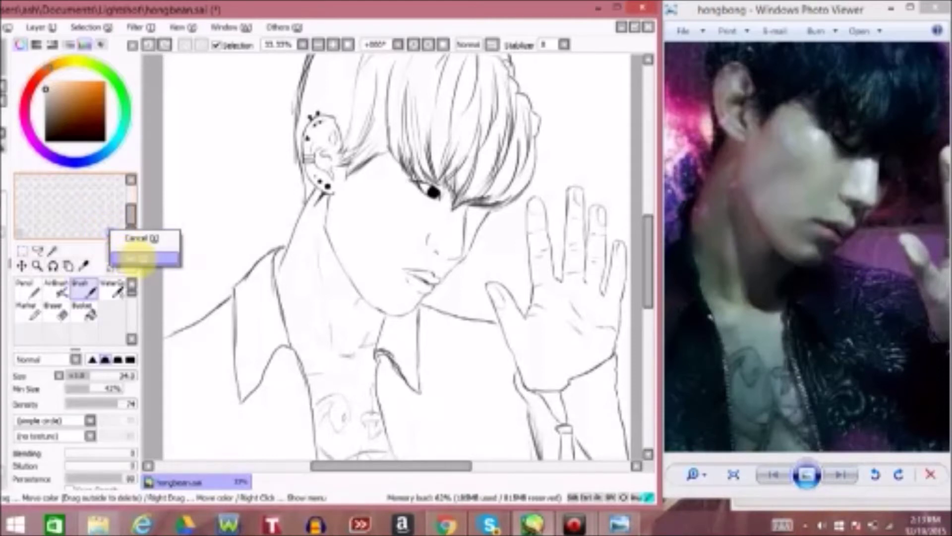
left_click(136, 258)
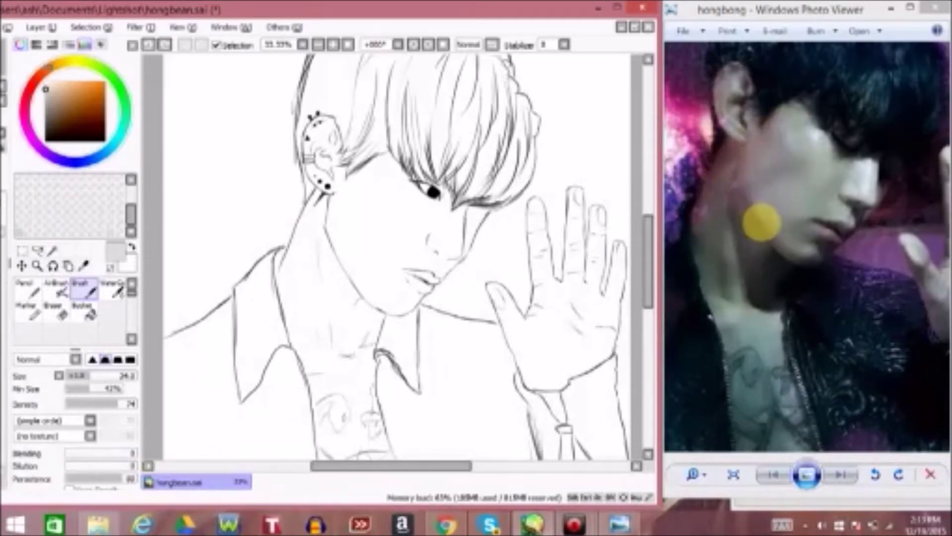
Mix a muted dusty pink from a magenta hue as the foreground colour.
left_click_drag(31, 79, 25, 113)
left_click(53, 80)
mouse_move(53, 80)
left_mouse_down()
mouse_move(65, 80)
mouse_move(65, 69)
left_mouse_up()
left_click_drag(26, 109, 26, 119)
left_click(75, 80)
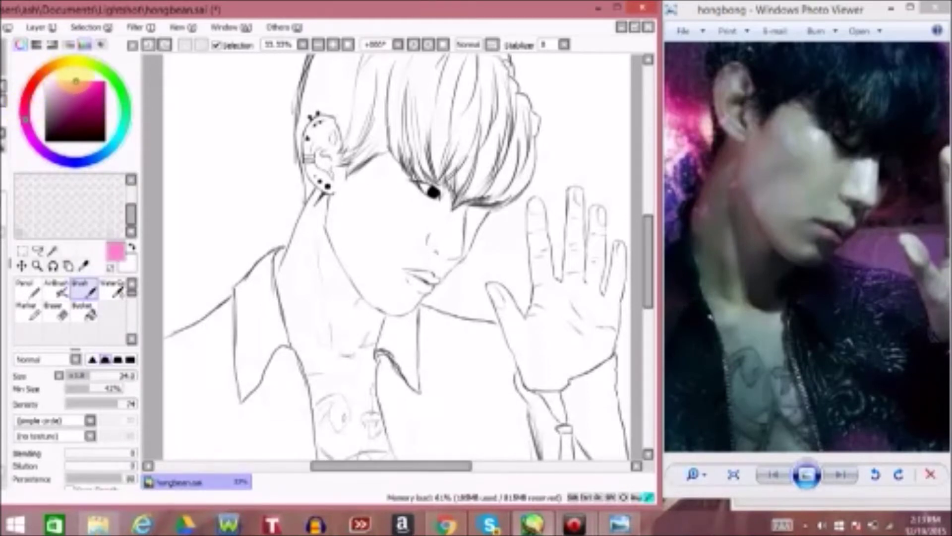
mouse_move(71, 80)
left_mouse_down()
mouse_move(62, 89)
mouse_move(74, 102)
mouse_move(78, 82)
left_mouse_up()
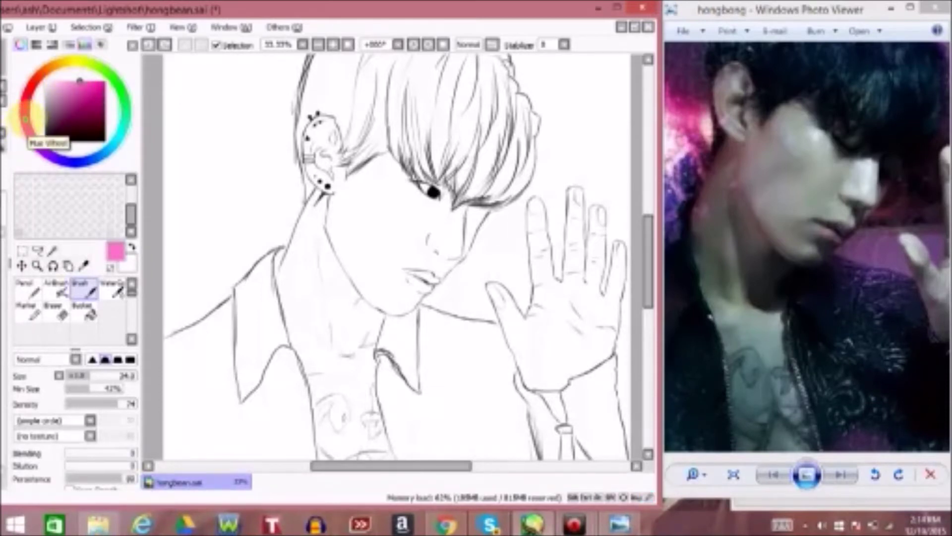
left_click_drag(25, 119, 24, 103)
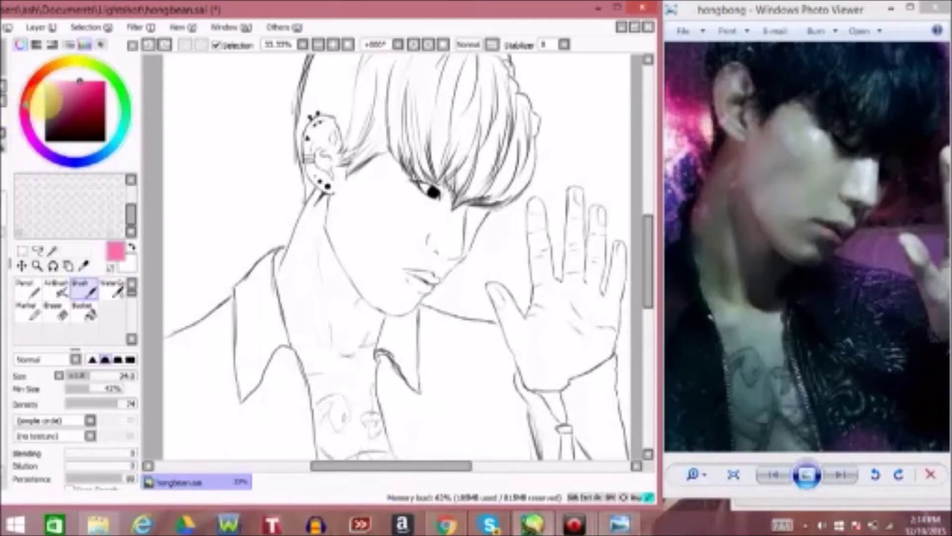
left_click_drag(79, 80, 66, 81)
mouse_move(24, 103)
left_mouse_down()
mouse_move(52, 64)
mouse_move(25, 99)
mouse_move(35, 112)
left_mouse_up()
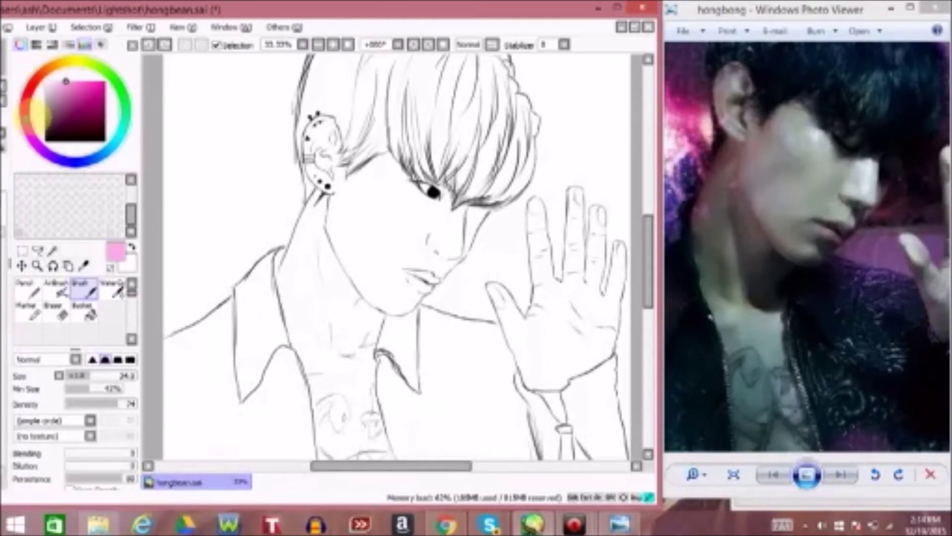
left_click(85, 82)
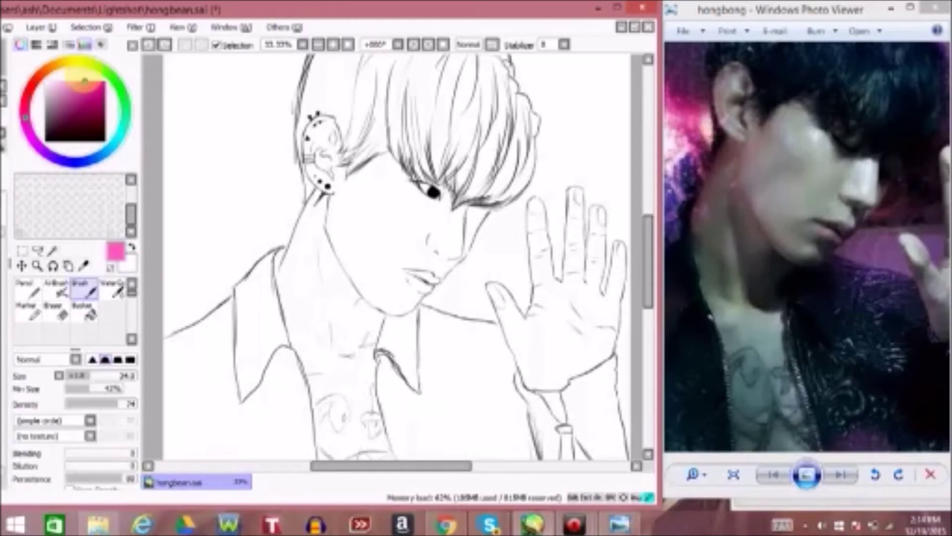
mouse_move(82, 79)
left_mouse_down()
mouse_move(64, 107)
mouse_move(63, 89)
left_mouse_up()
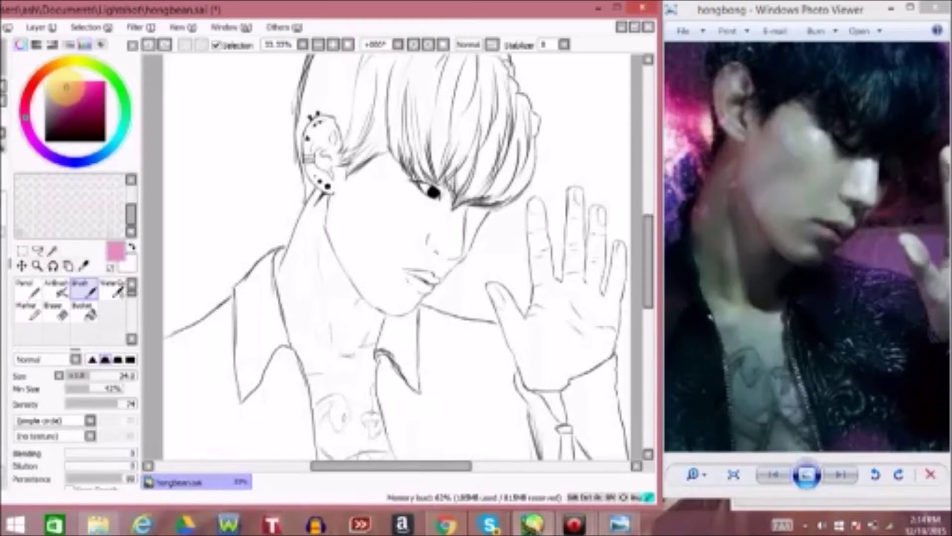
mouse_move(66, 87)
left_mouse_down()
mouse_move(52, 81)
mouse_move(77, 81)
mouse_move(61, 81)
left_mouse_up()
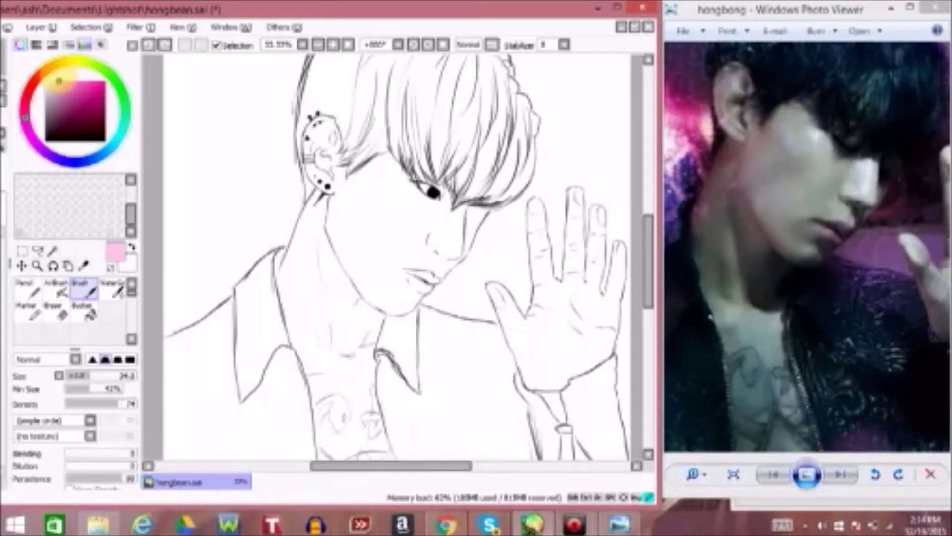
left_click_drag(59, 81, 60, 89)
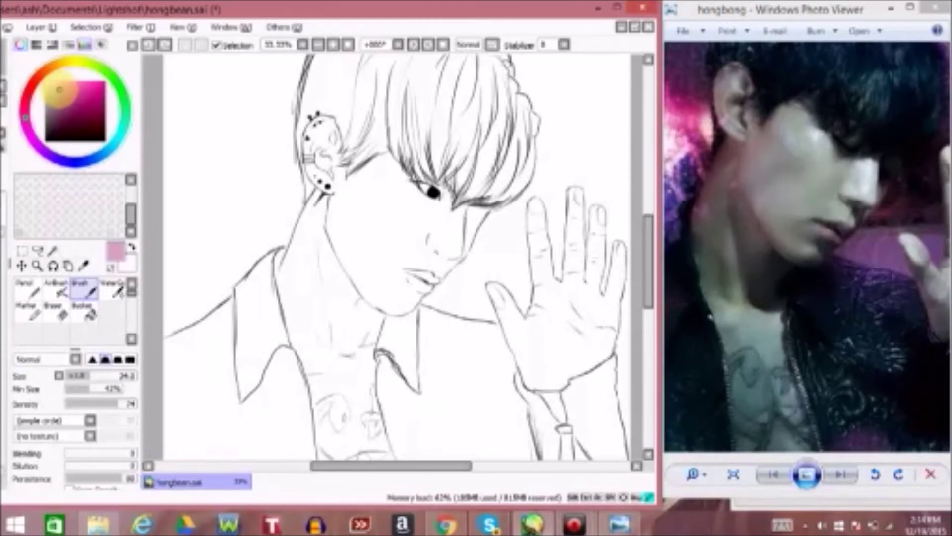
left_click_drag(60, 91, 61, 90)
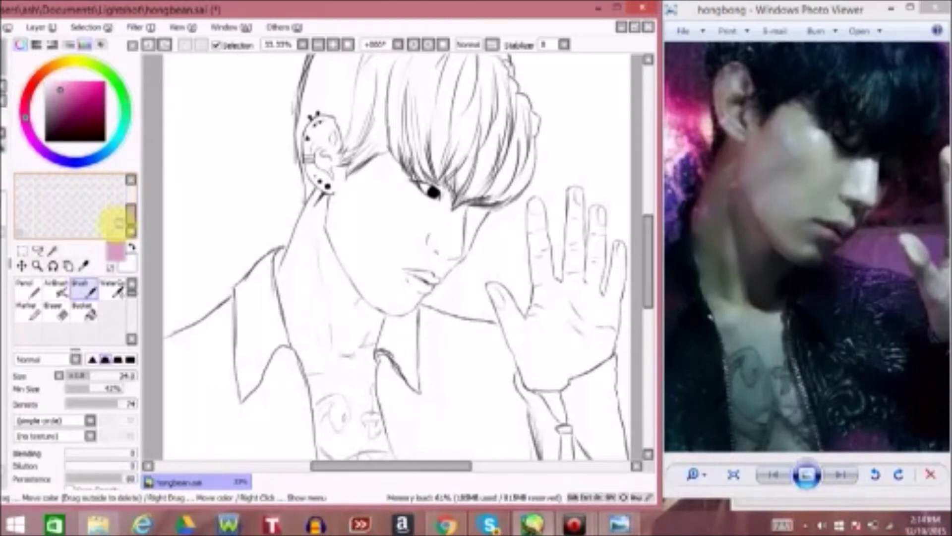
Store the dusty pink in an empty swatch, then test it on the cheek beside the ear and undo the stroke.
right_click(108, 224)
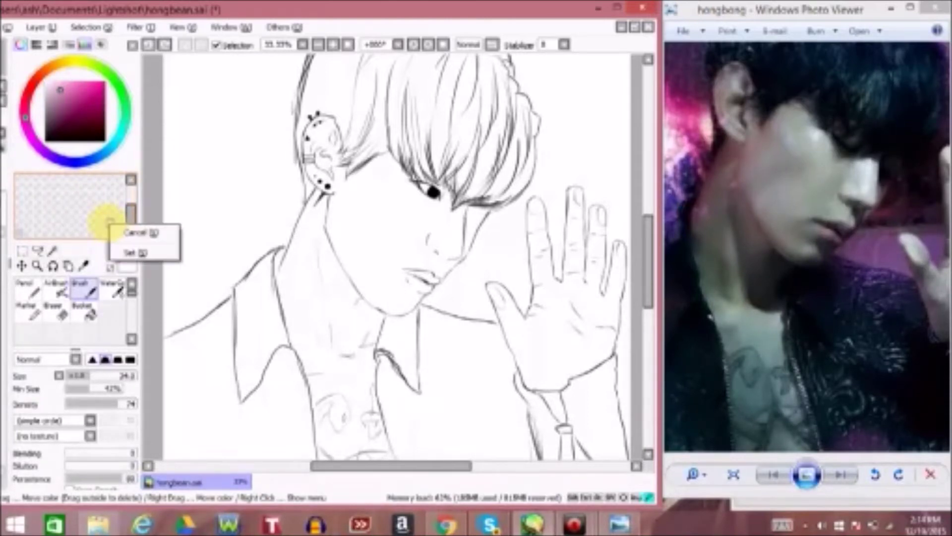
left_click(130, 253)
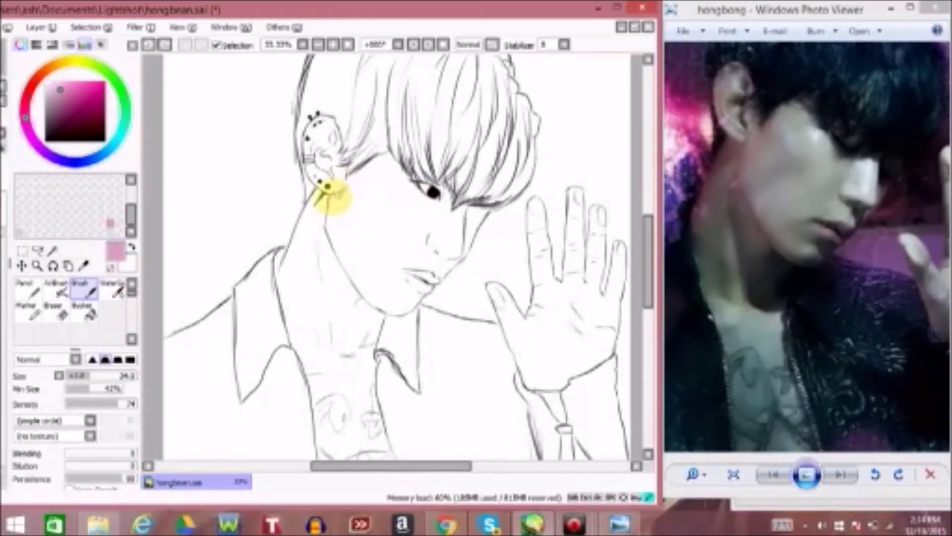
mouse_move(330, 196)
left_mouse_down()
mouse_move(354, 183)
mouse_move(345, 199)
left_mouse_up()
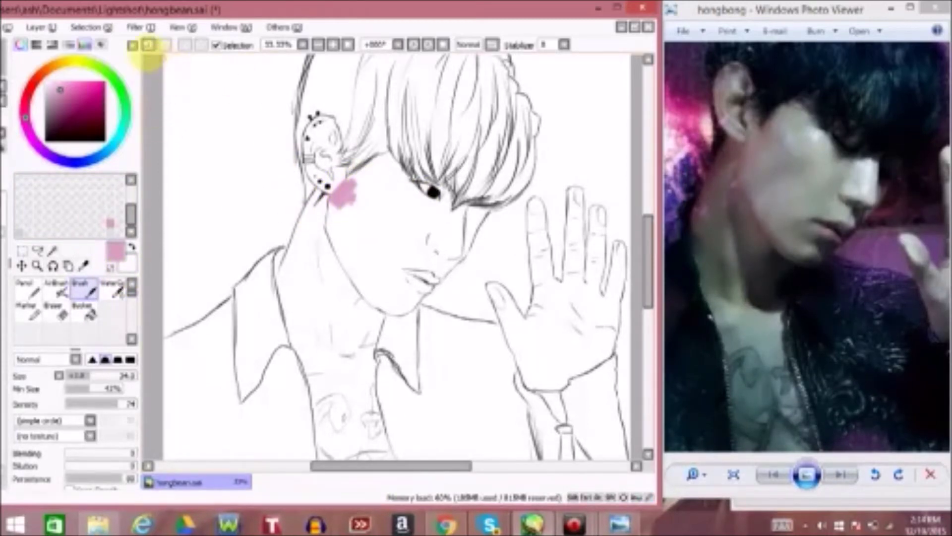
left_click(149, 45)
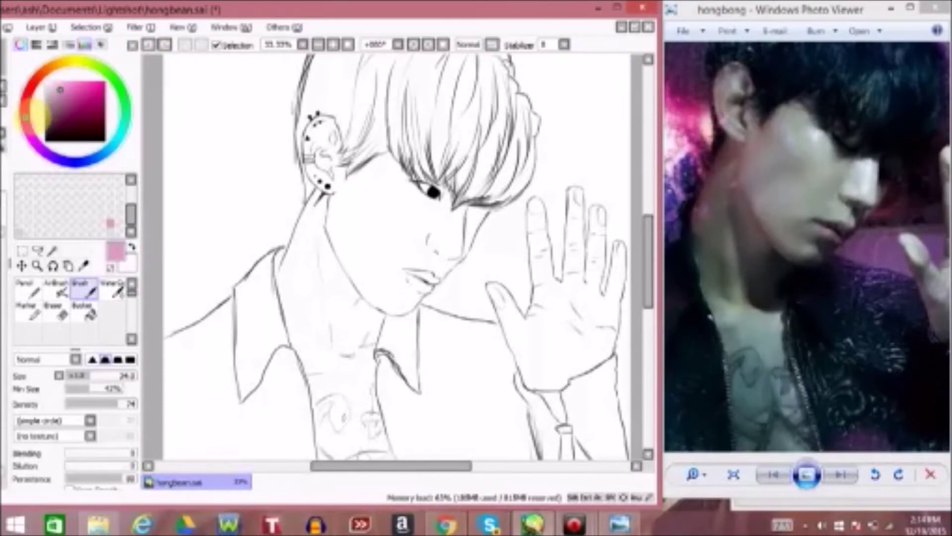
Mix a pale peach from an orange hue, test it with a patch on the cheek below the ear and undo the patch.
mouse_move(41, 113)
left_mouse_down()
mouse_move(45, 65)
mouse_move(55, 63)
mouse_move(58, 109)
mouse_move(62, 81)
left_mouse_up()
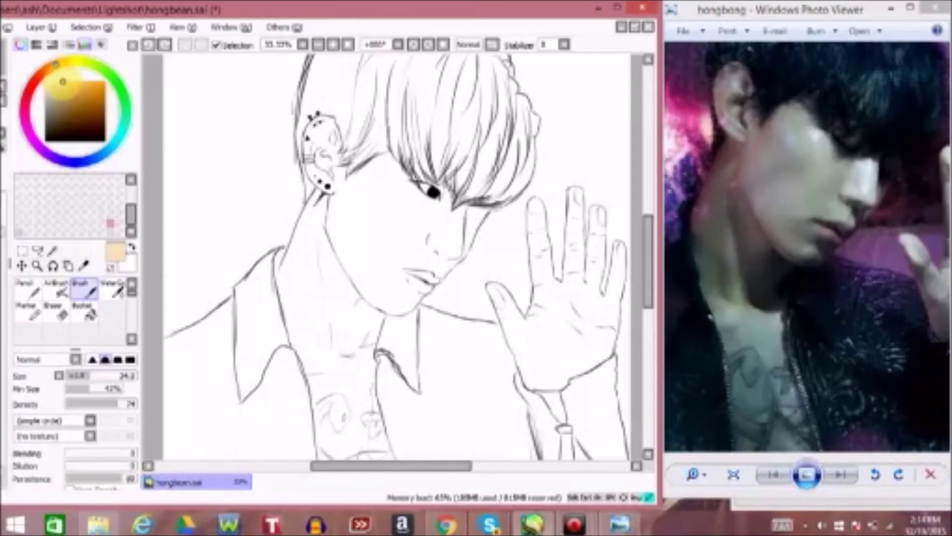
left_click_drag(61, 80, 62, 81)
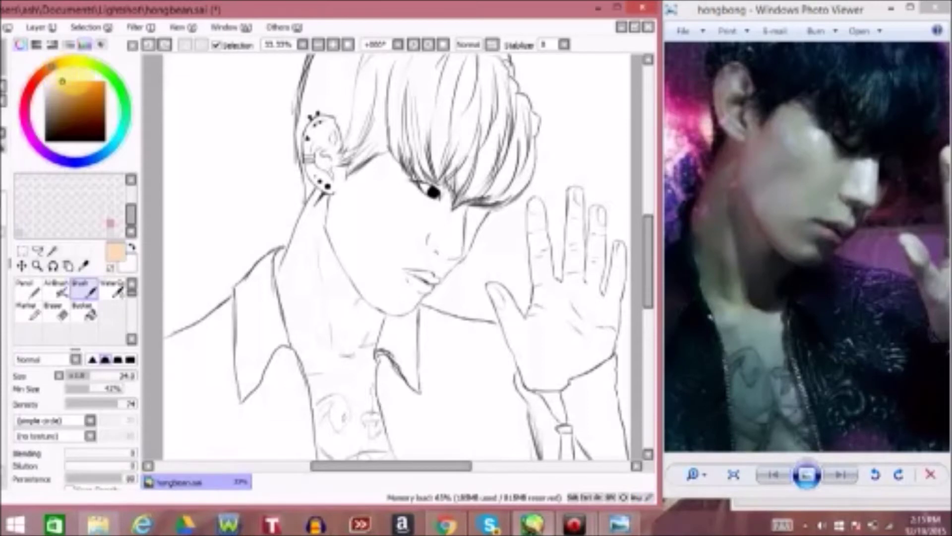
left_click_drag(340, 217, 357, 199)
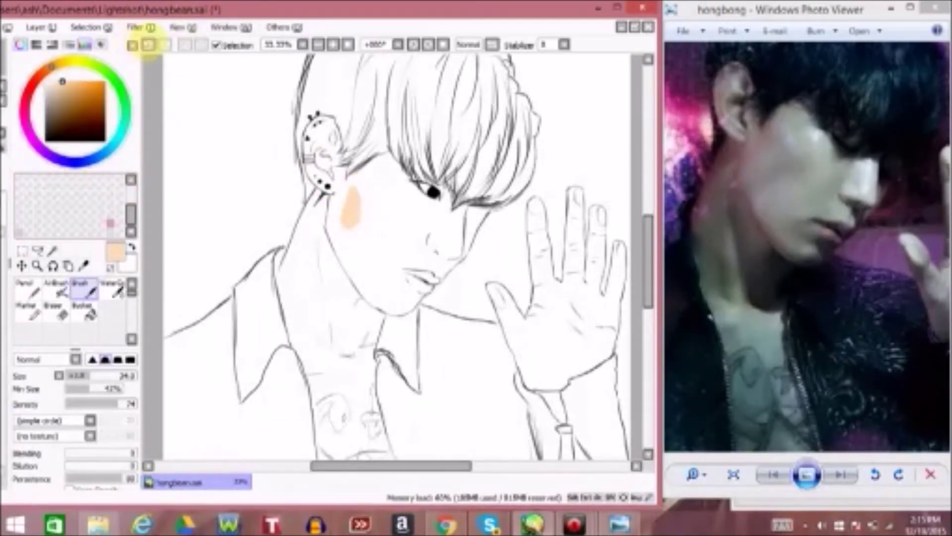
left_click(149, 45)
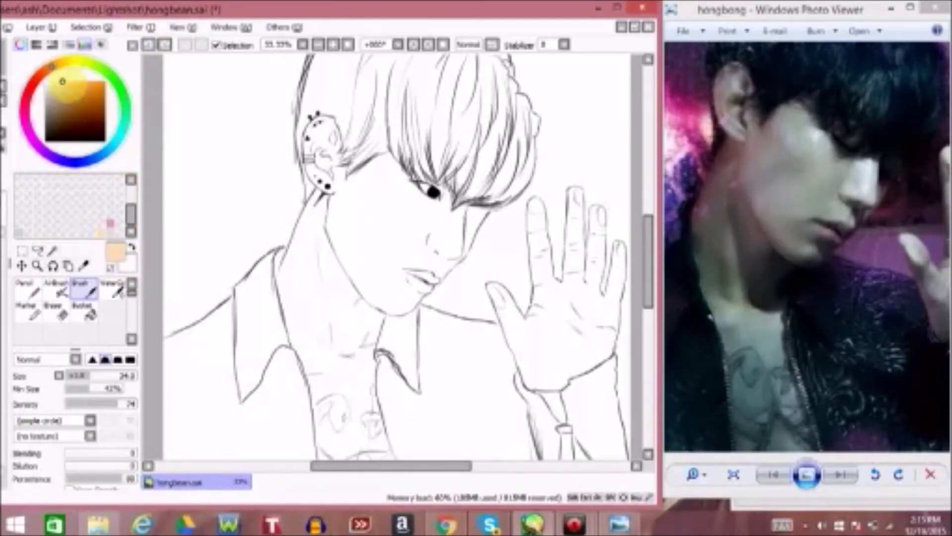
Mix a more saturated orange, test and undo it on the cheek and jawline, and store it in the swatch above the dusty pink.
left_click_drag(62, 81, 82, 81)
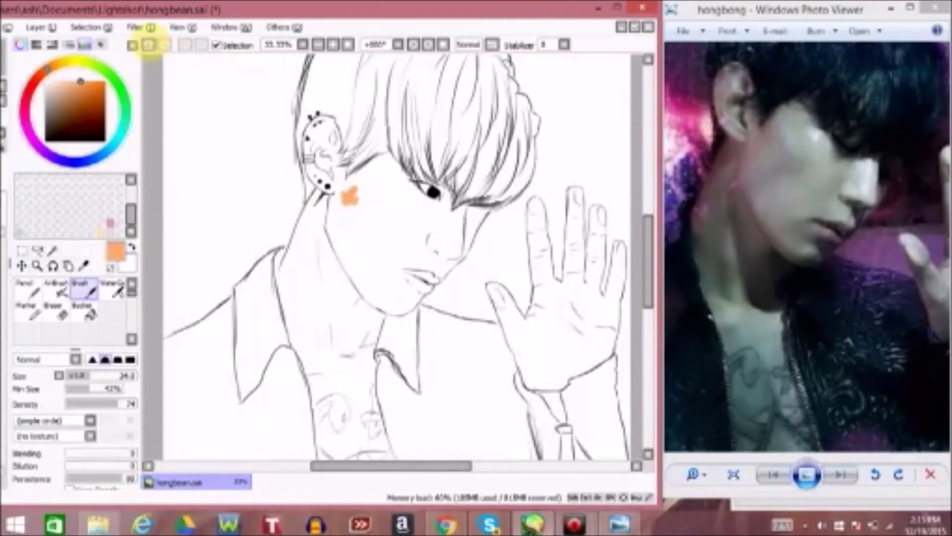
left_click(149, 45)
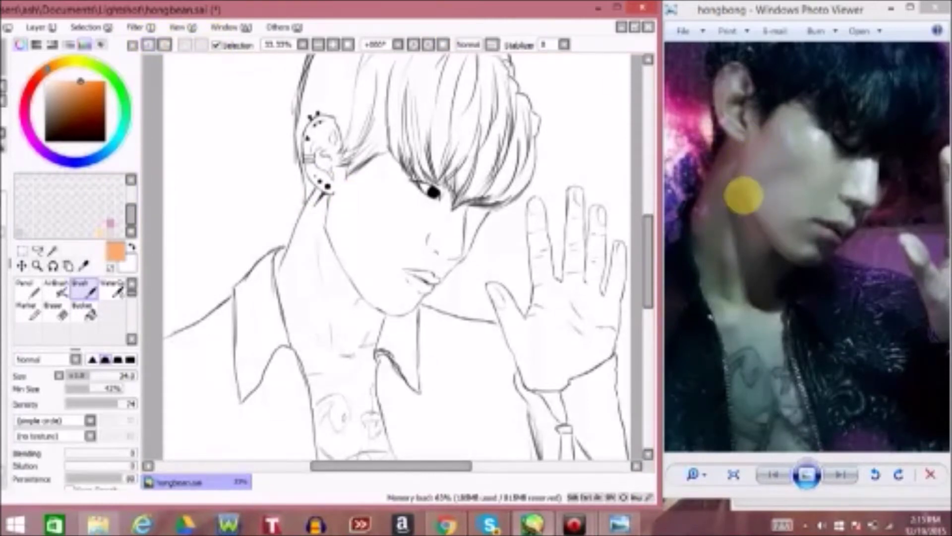
mouse_move(336, 279)
left_mouse_down()
mouse_move(331, 246)
mouse_move(344, 278)
left_mouse_up()
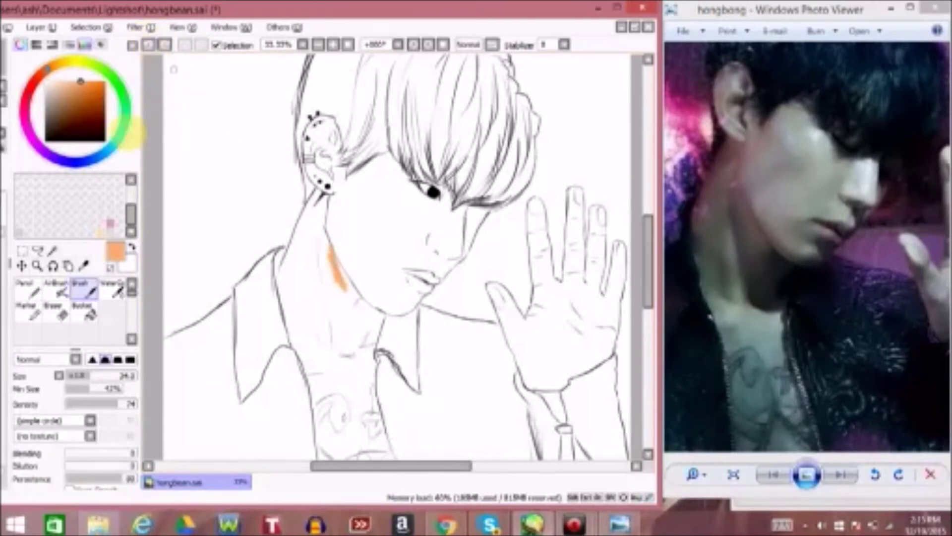
left_click(148, 44)
right_click(107, 214)
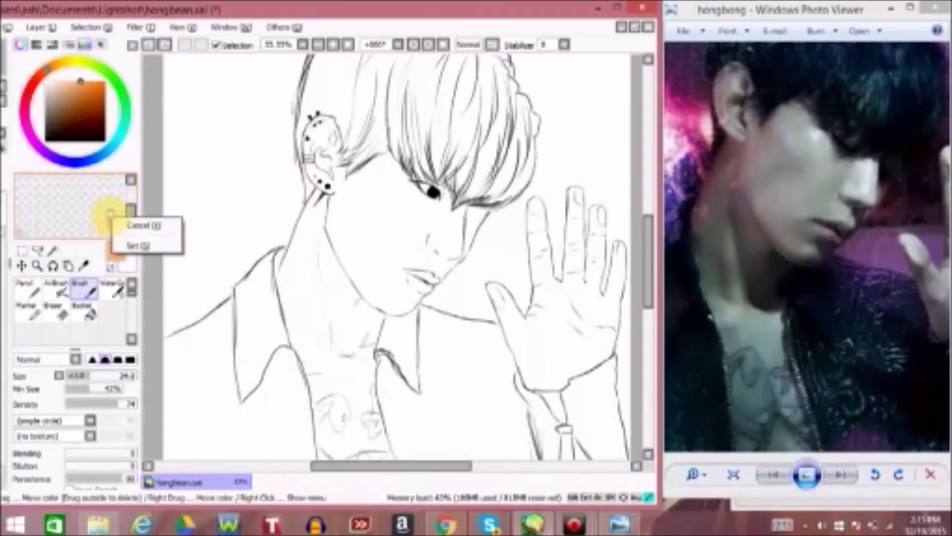
left_click(126, 243)
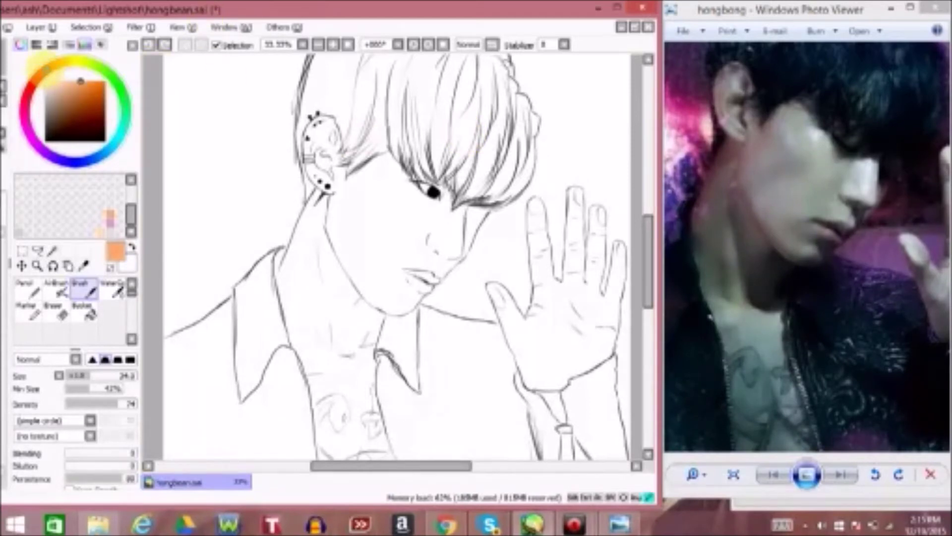
Shift the hue to green, mix a muted dark green, test it on the blank background beside the head and undo the stroke.
left_click_drag(50, 62, 95, 65)
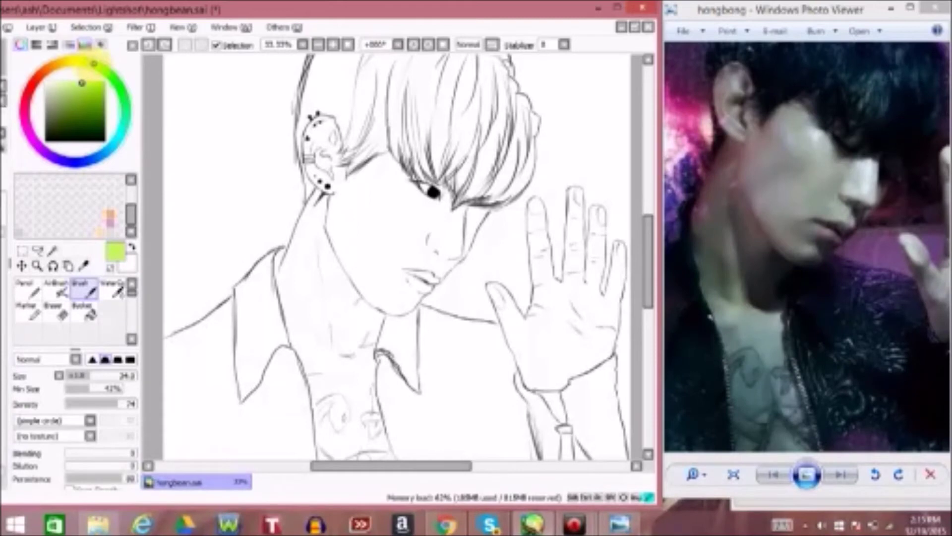
left_click_drag(94, 64, 126, 107)
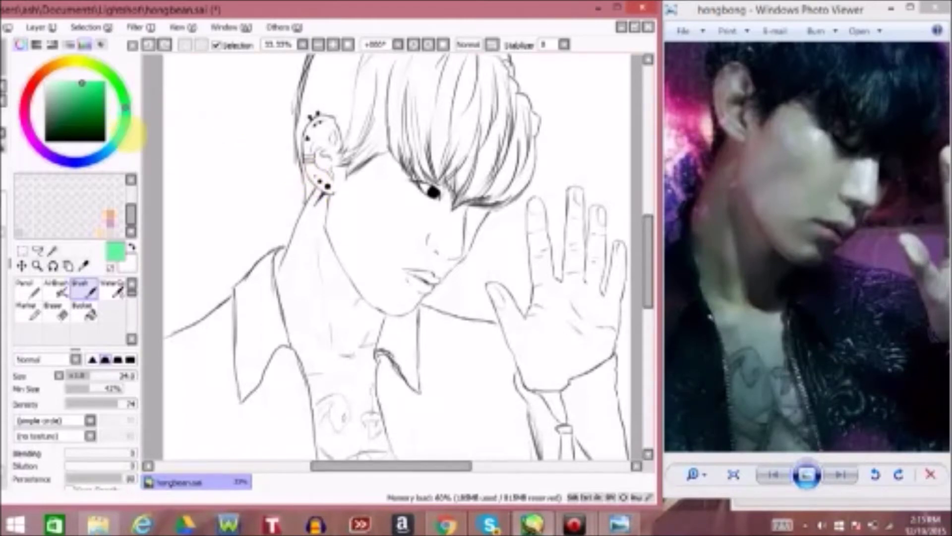
mouse_move(79, 91)
left_mouse_down()
mouse_move(62, 91)
mouse_move(57, 117)
left_mouse_up()
left_click_drag(208, 182, 204, 228)
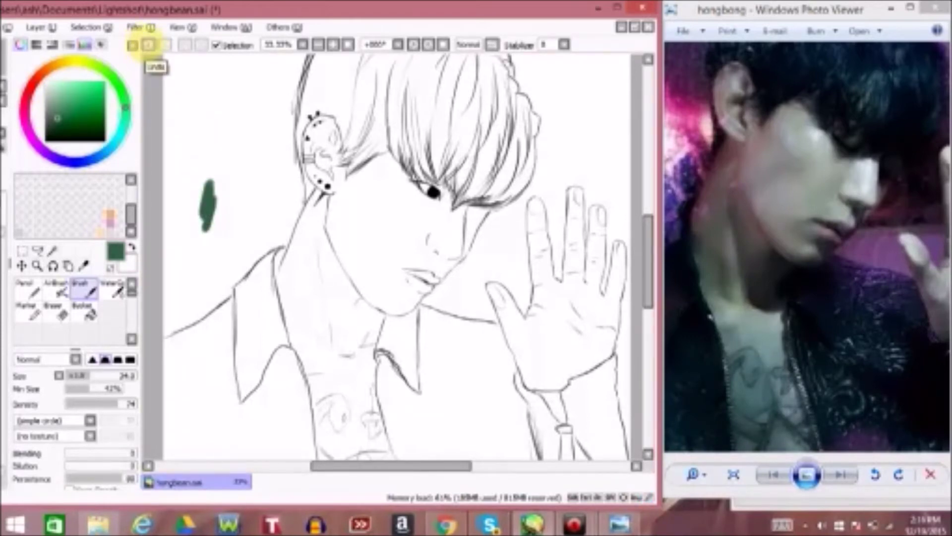
left_click(133, 46)
Try a deeper green and a softer muted green with strokes on the blank background, undoing each one.
left_click_drag(253, 189, 242, 218)
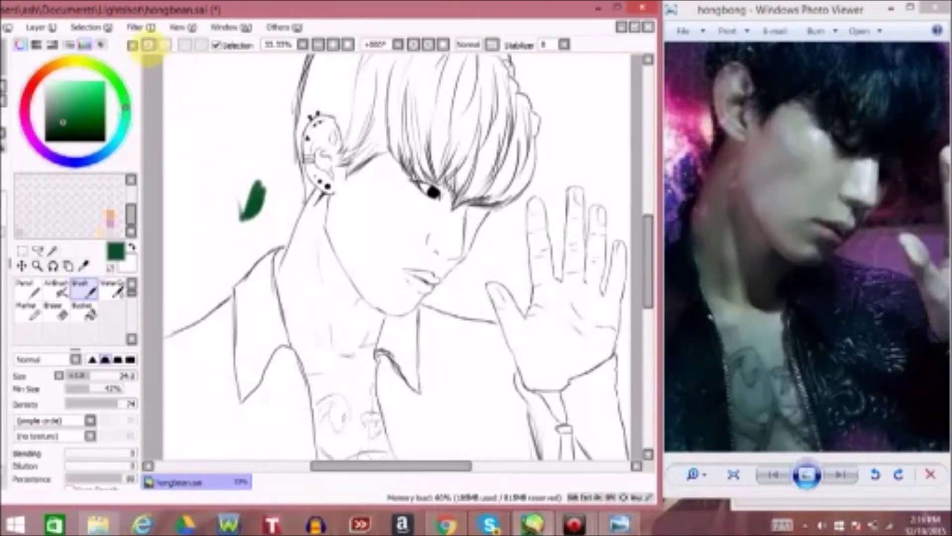
left_click(132, 46)
left_click(59, 116)
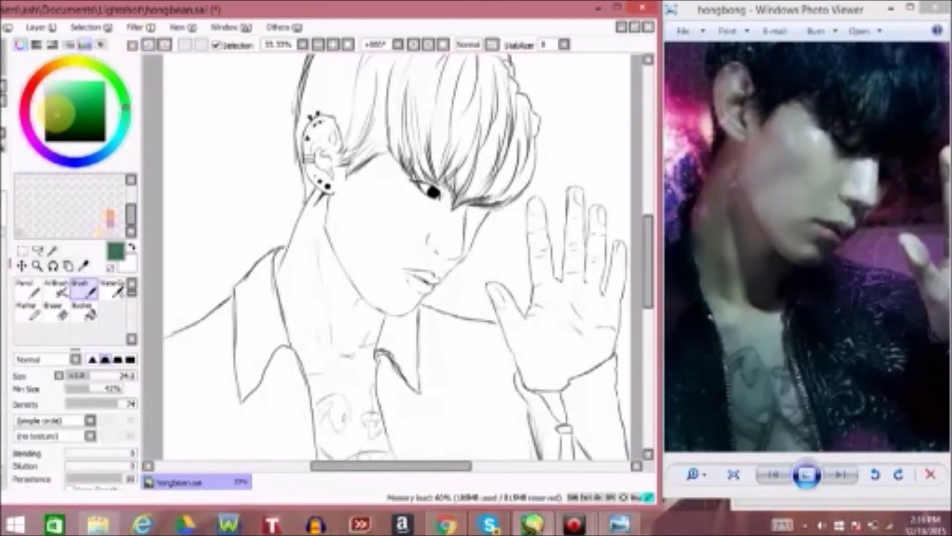
mouse_move(270, 191)
left_mouse_down()
mouse_move(251, 214)
mouse_move(240, 191)
left_mouse_up()
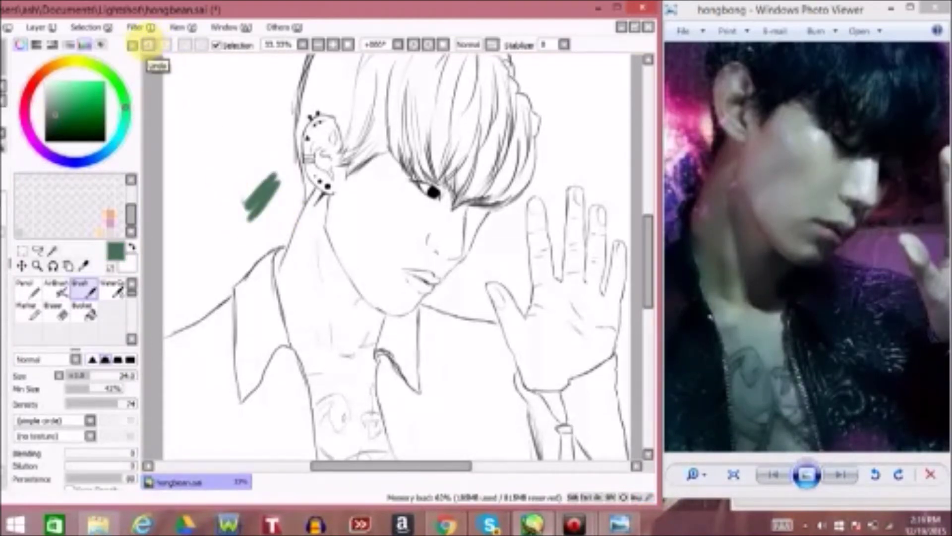
left_click(133, 46)
Desaturate the foreground colour to a dark grey-green, testing each mix beside the neck and undoing the strokes.
left_click(61, 125)
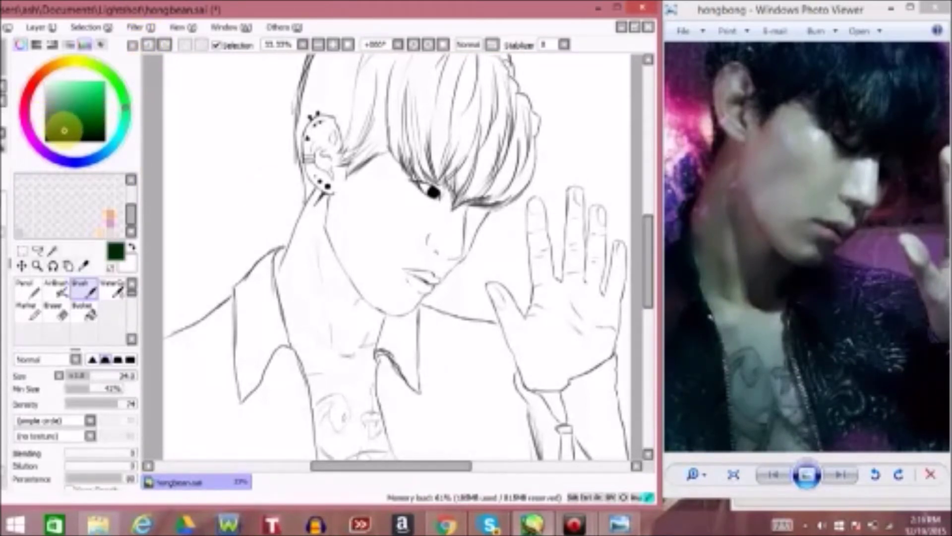
left_click_drag(65, 130, 54, 123)
mouse_move(258, 179)
left_mouse_down()
mouse_move(243, 210)
mouse_move(248, 193)
mouse_move(225, 209)
mouse_move(227, 174)
mouse_move(228, 223)
left_mouse_up()
left_click(151, 44)
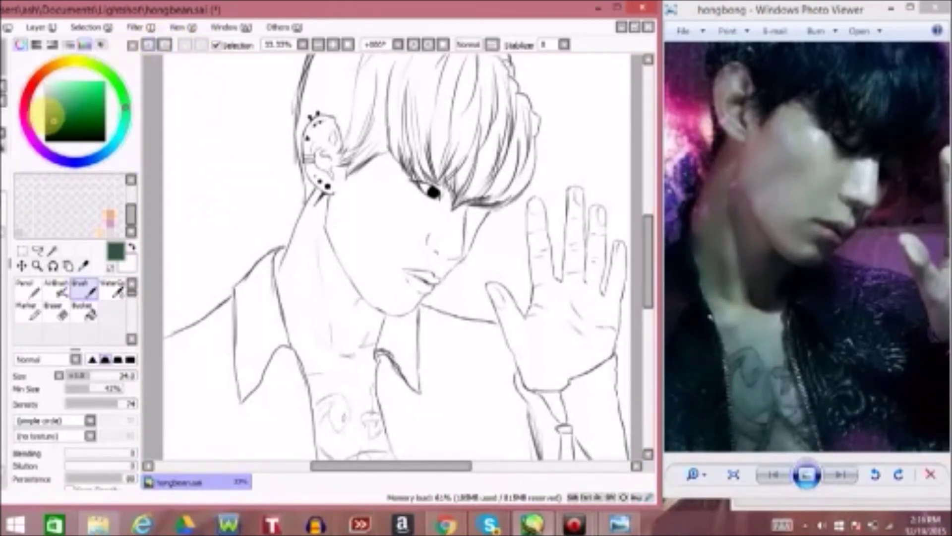
left_click(51, 114)
mouse_move(279, 176)
left_mouse_down()
mouse_move(251, 220)
mouse_move(266, 179)
left_mouse_up()
left_click(150, 44)
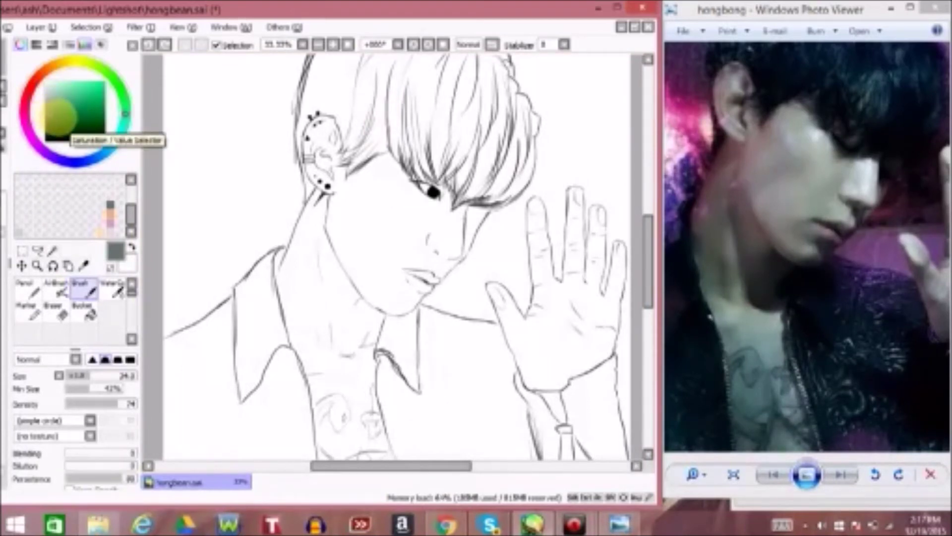
Try darker leaf-green mixes from a yellower green hue with strokes on the blank background and undo them.
left_click_drag(125, 107, 123, 71)
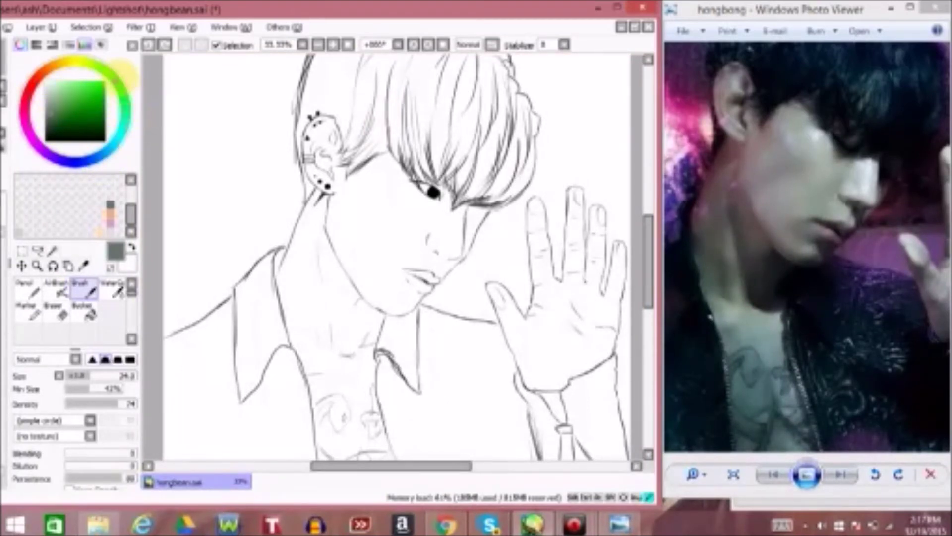
left_click_drag(52, 115, 57, 126)
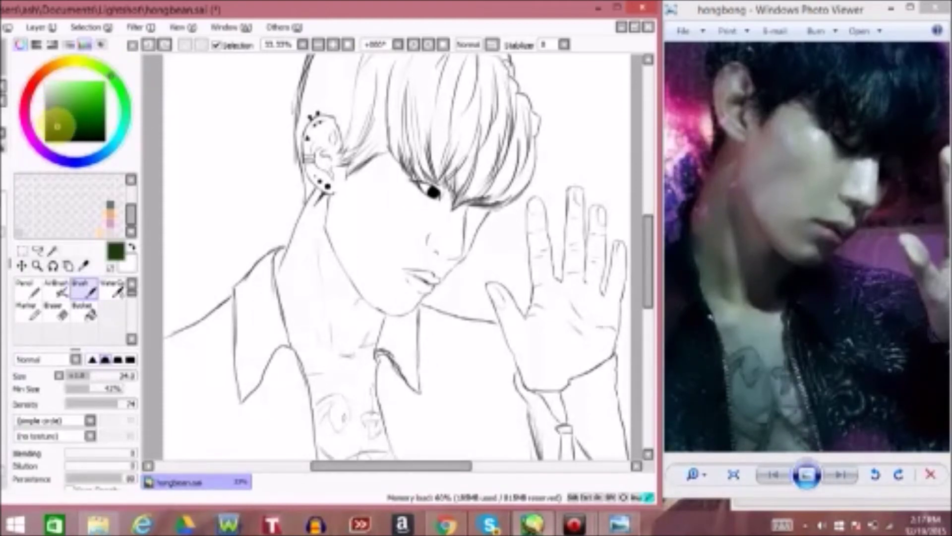
left_click_drag(124, 75, 120, 85)
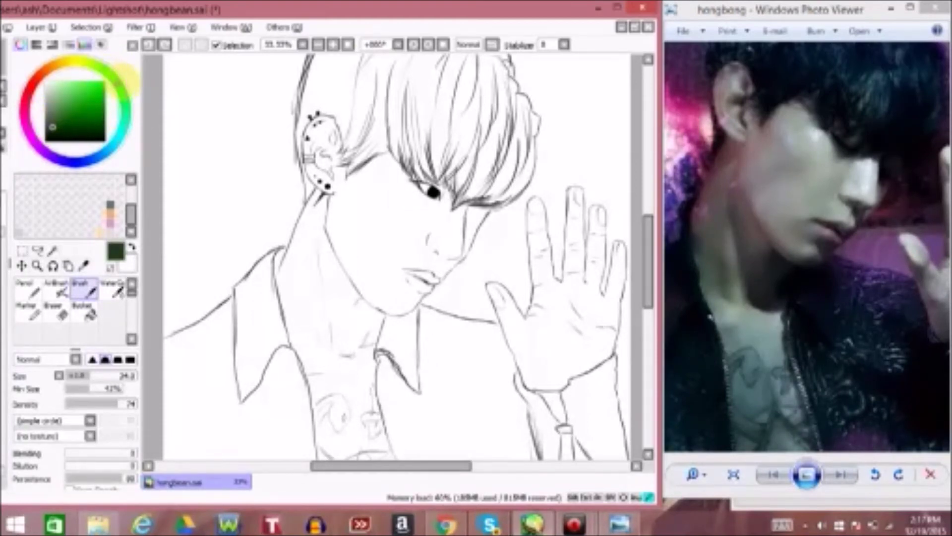
left_click_drag(205, 214, 221, 163)
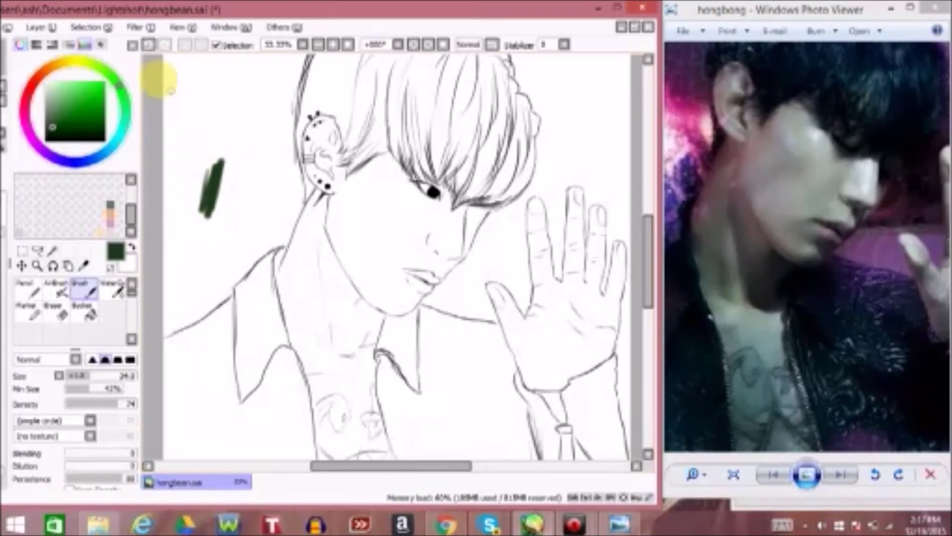
left_click(147, 45)
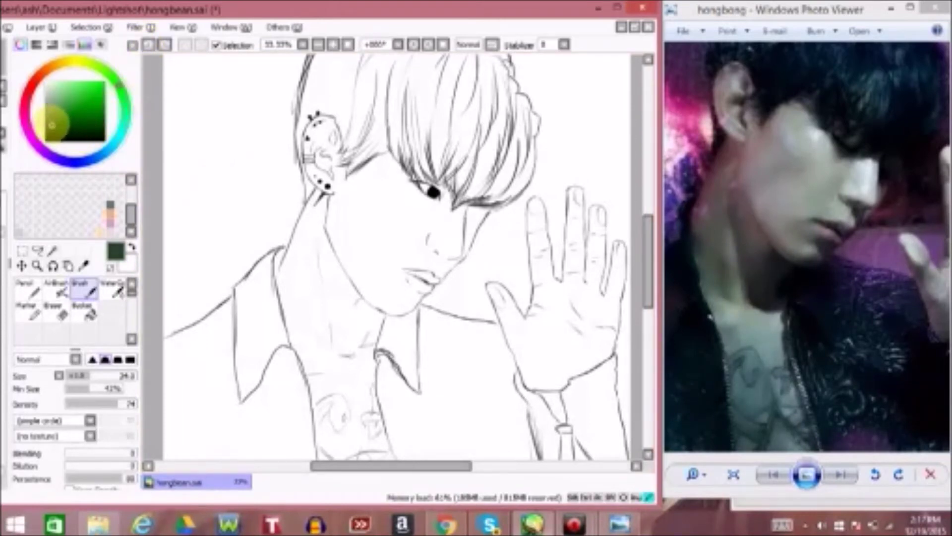
left_click_drag(59, 130, 49, 115)
left_click_drag(255, 170, 242, 208)
left_click(147, 44)
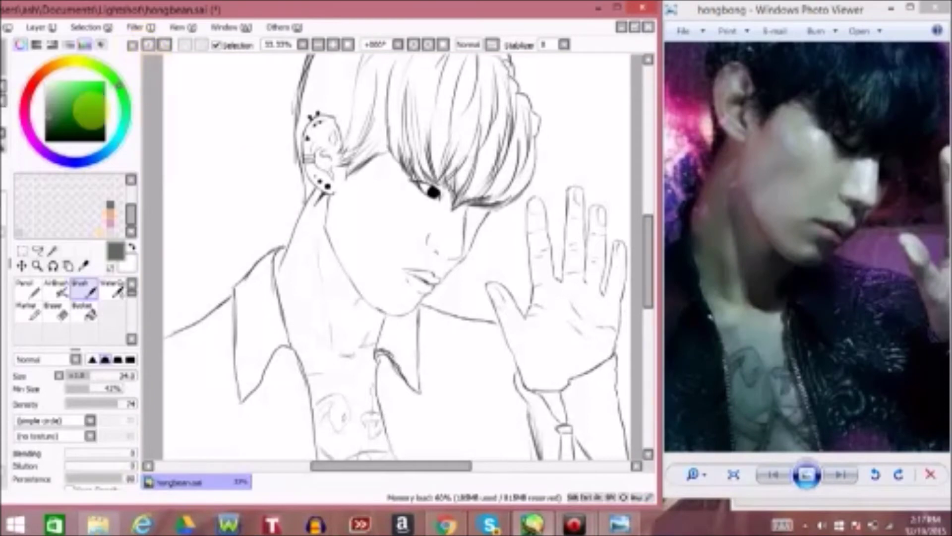
Darken the stored grey-green to a near-black green, test and undo it, and store it in the swatch above the grey-green.
left_click(110, 204)
left_click_drag(49, 116, 49, 130)
mouse_move(238, 181)
left_mouse_down()
mouse_move(244, 202)
mouse_move(242, 167)
mouse_move(226, 193)
mouse_move(240, 166)
left_mouse_up()
left_click(147, 44)
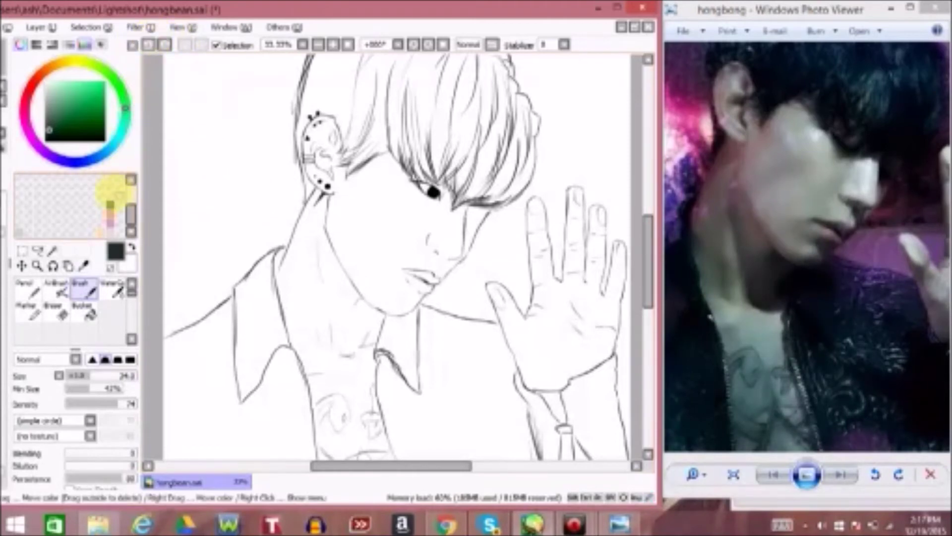
right_click(108, 198)
left_click(160, 213)
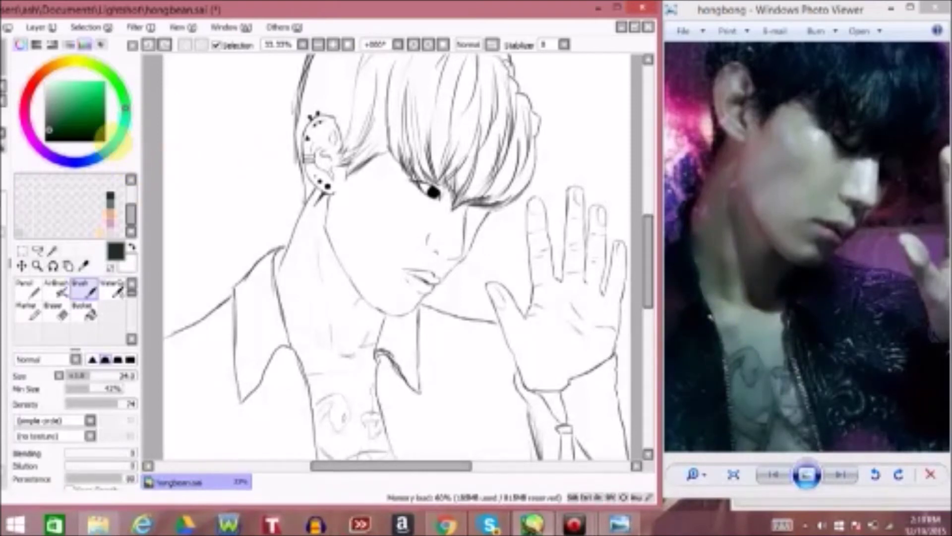
Turn the stored light grey into a greyish beige with a yellow hue, test and undo it on the cheek, and store it above the peach swatch.
left_click(109, 225)
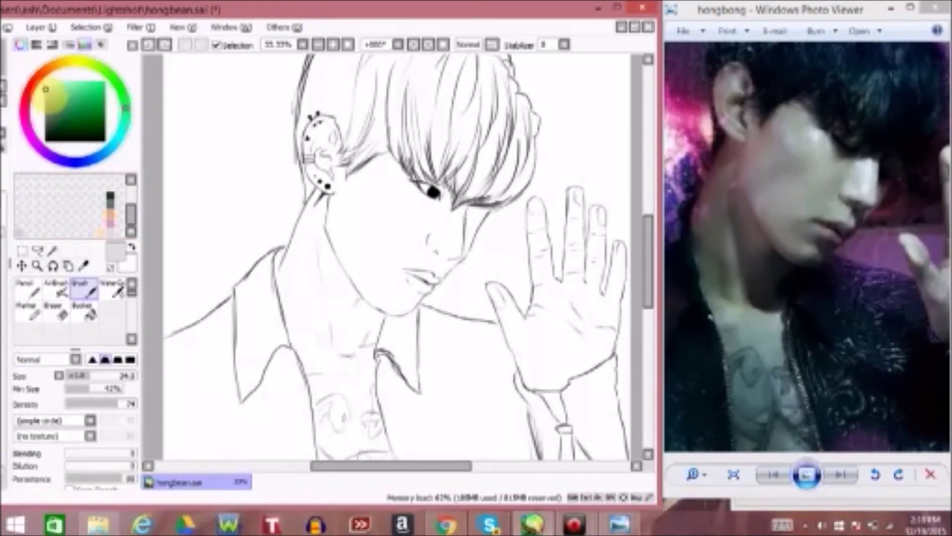
mouse_move(125, 107)
left_mouse_down()
mouse_move(116, 80)
mouse_move(61, 63)
left_mouse_up()
left_click(50, 91)
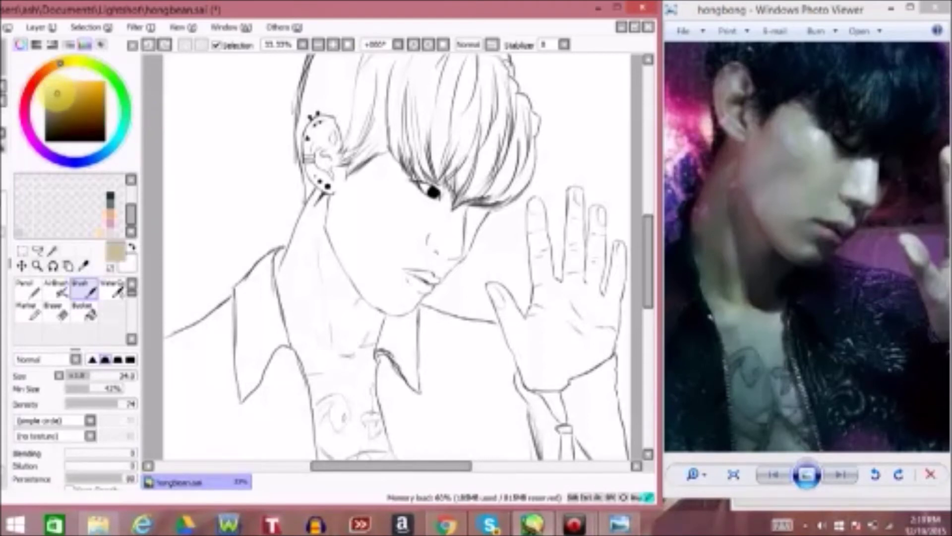
left_click_drag(366, 211, 373, 252)
left_click(148, 45)
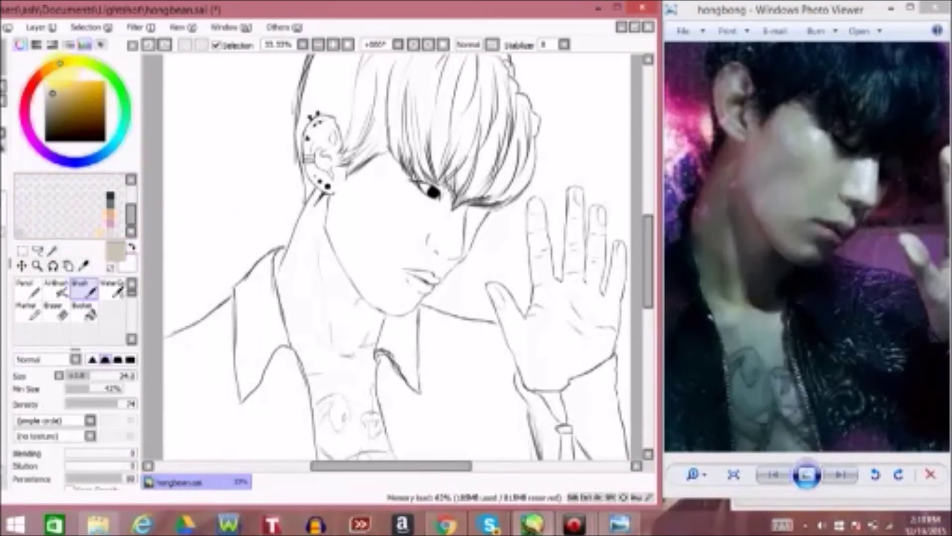
mouse_move(383, 213)
left_mouse_down()
mouse_move(372, 238)
mouse_move(380, 205)
left_mouse_up()
left_click(149, 45)
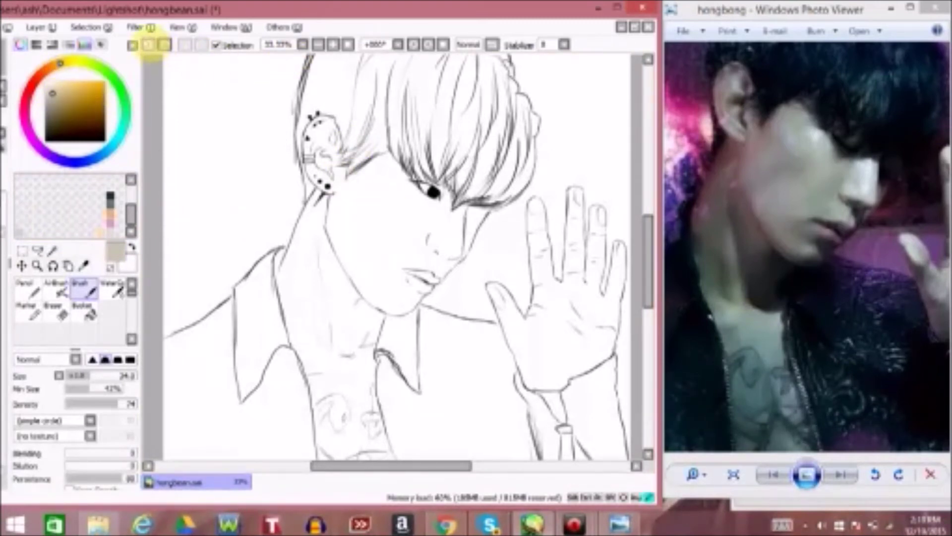
right_click(110, 218)
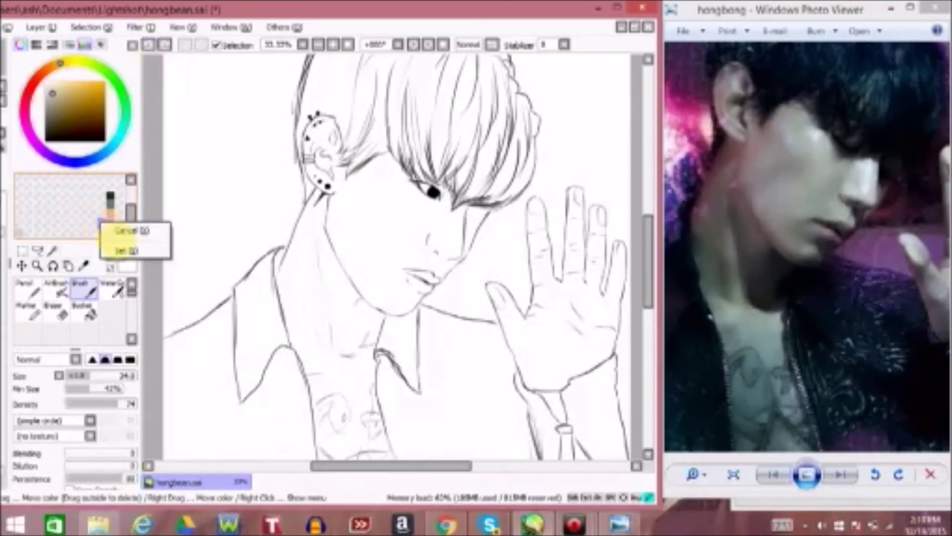
left_click(129, 252)
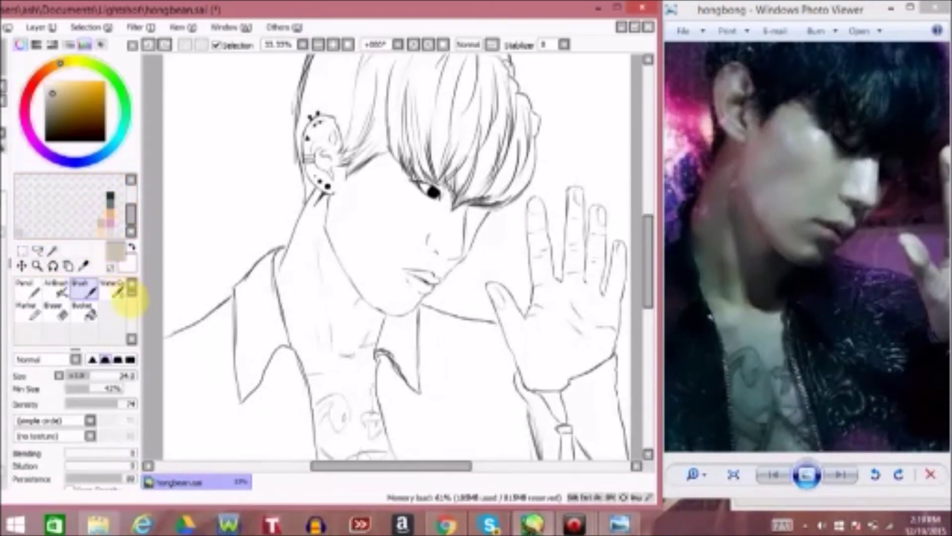
Recall the light grey, lighten it to white, and reselect the stored greyish beige as the foreground colour.
left_click(110, 229)
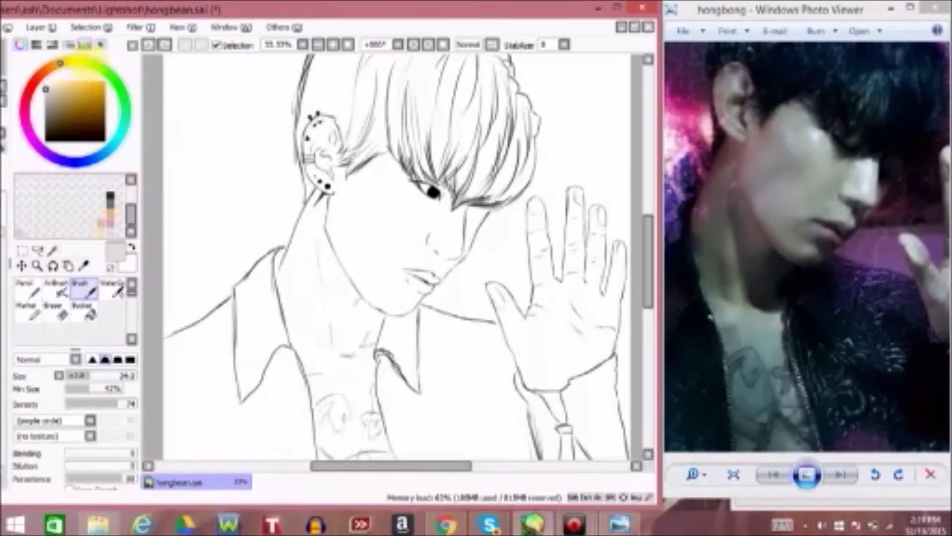
left_click(46, 81)
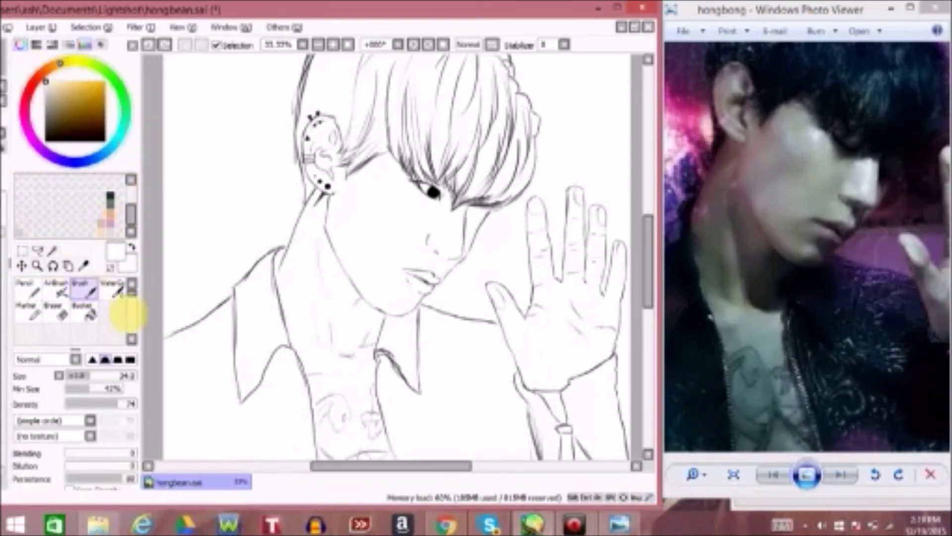
left_click(108, 210)
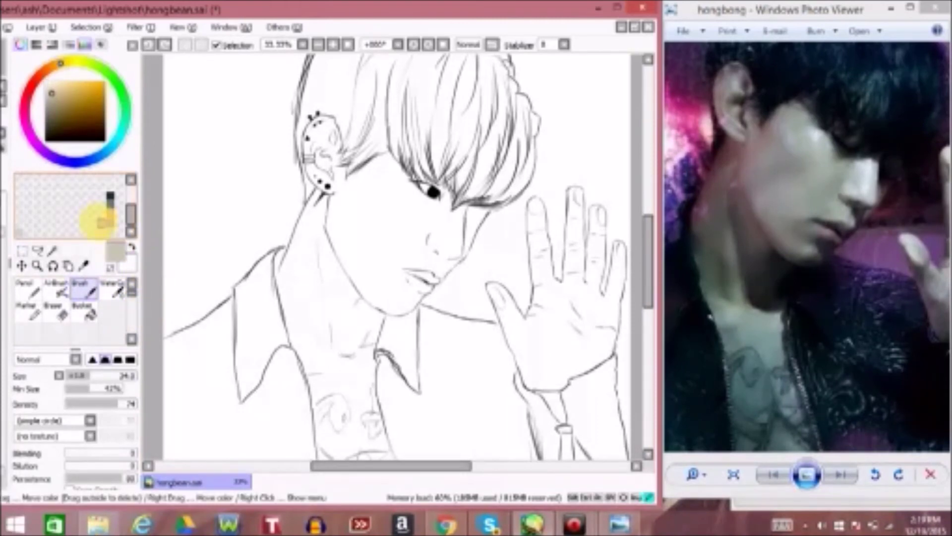
Fill the ring finger of the raised hand with the stored grey-green, using the hand in the reference photo as a guide.
left_click(691, 474)
left_click_drag(898, 327, 764, 292)
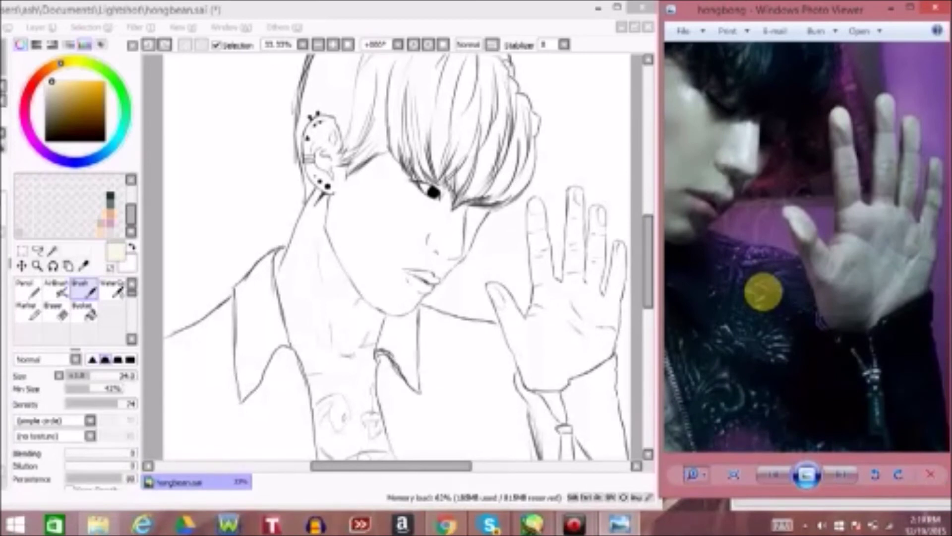
left_click_drag(380, 467, 425, 463)
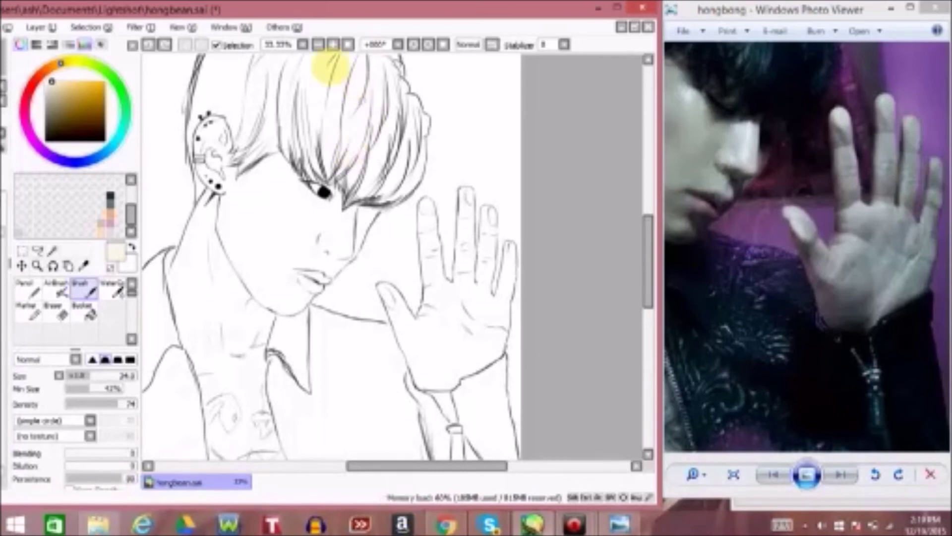
left_click(333, 45)
left_click_drag(645, 238, 648, 254)
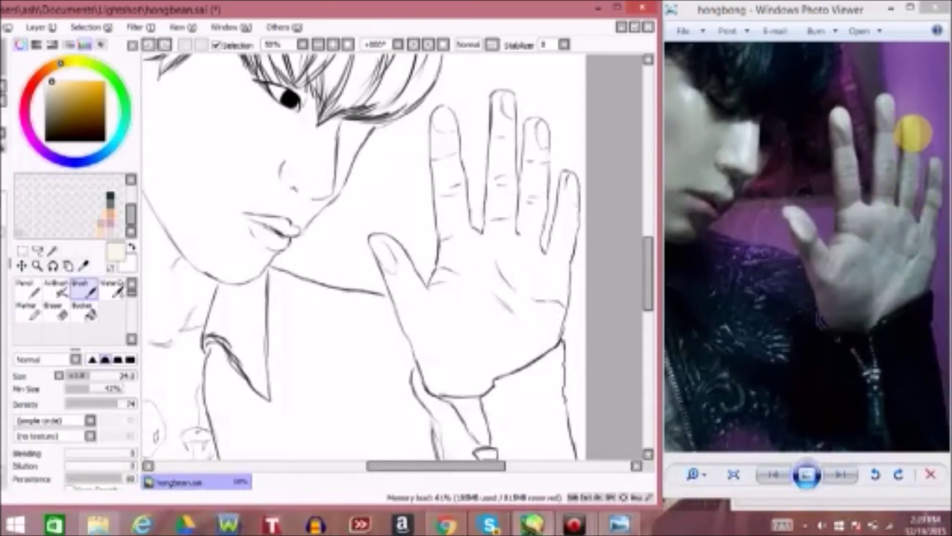
left_click_drag(769, 201, 844, 228)
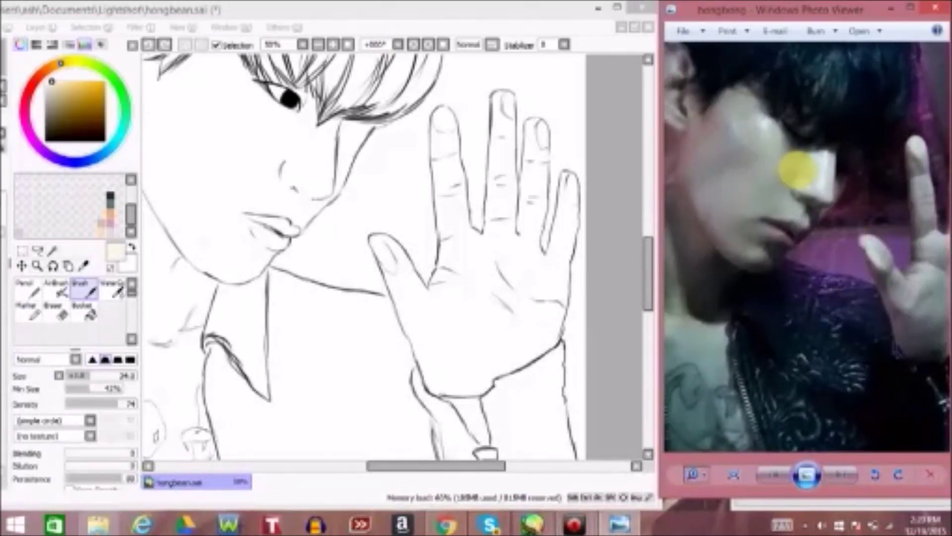
left_click(860, 282)
left_click_drag(861, 281, 815, 276)
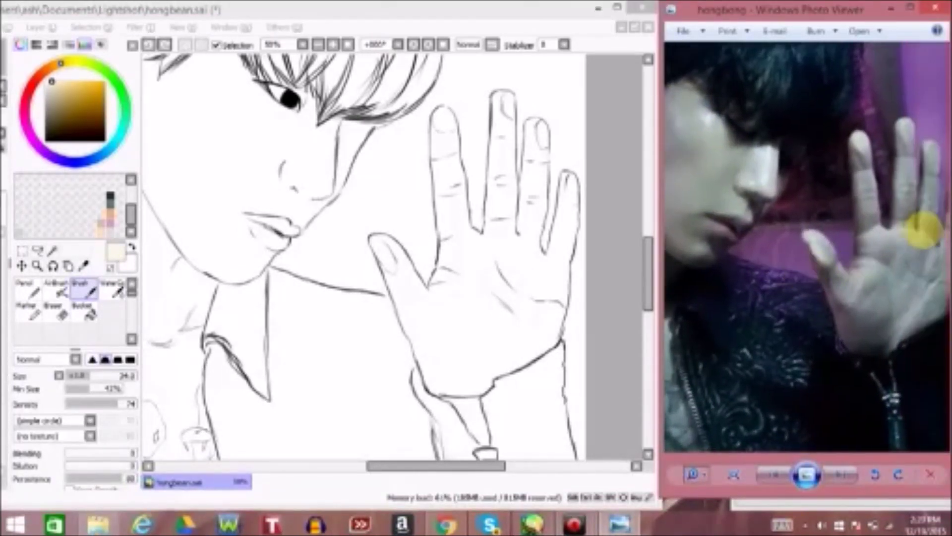
left_click_drag(876, 291, 857, 286)
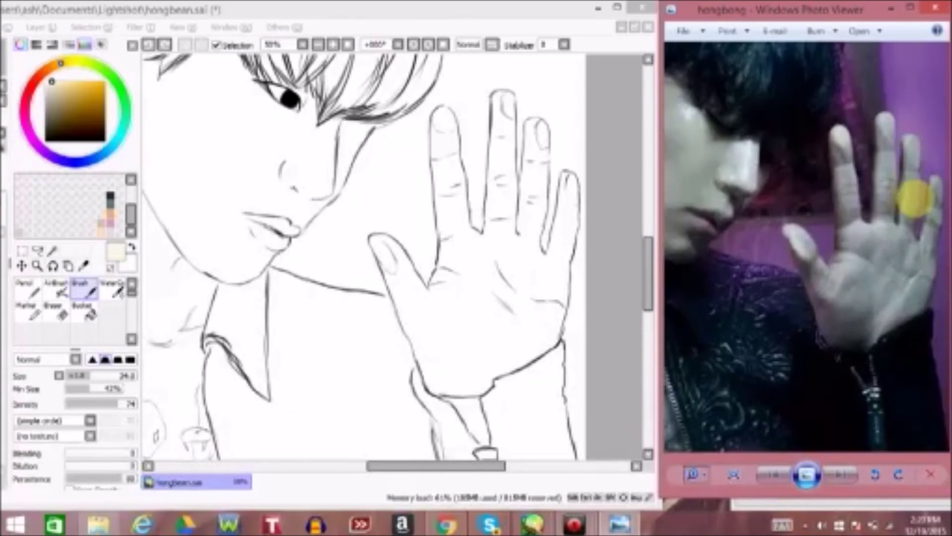
left_click_drag(471, 6, 464, 6)
mouse_move(520, 213)
left_mouse_down()
mouse_move(536, 177)
mouse_move(533, 163)
mouse_move(527, 195)
mouse_move(527, 135)
mouse_move(537, 163)
mouse_move(529, 128)
mouse_move(527, 231)
left_mouse_up()
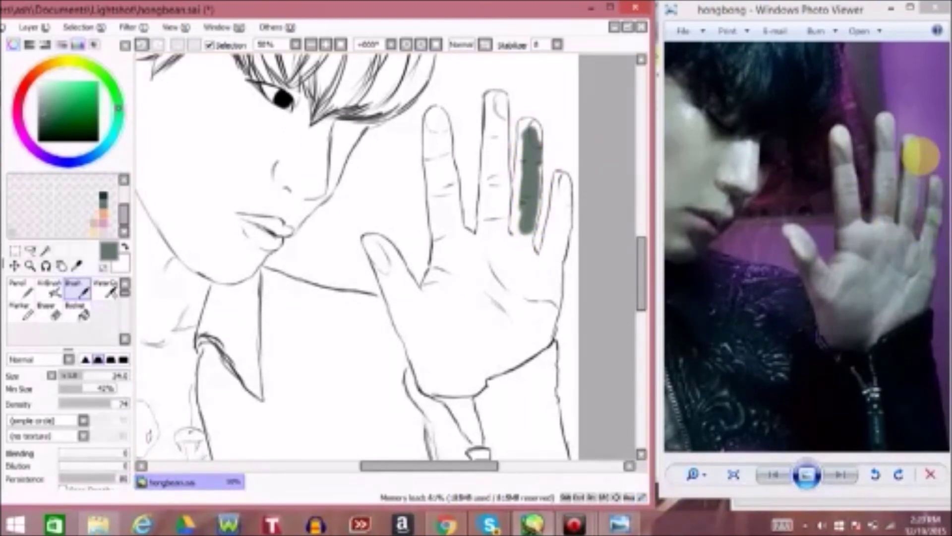
mouse_move(533, 128)
left_mouse_down()
mouse_move(527, 213)
mouse_move(517, 206)
left_mouse_up()
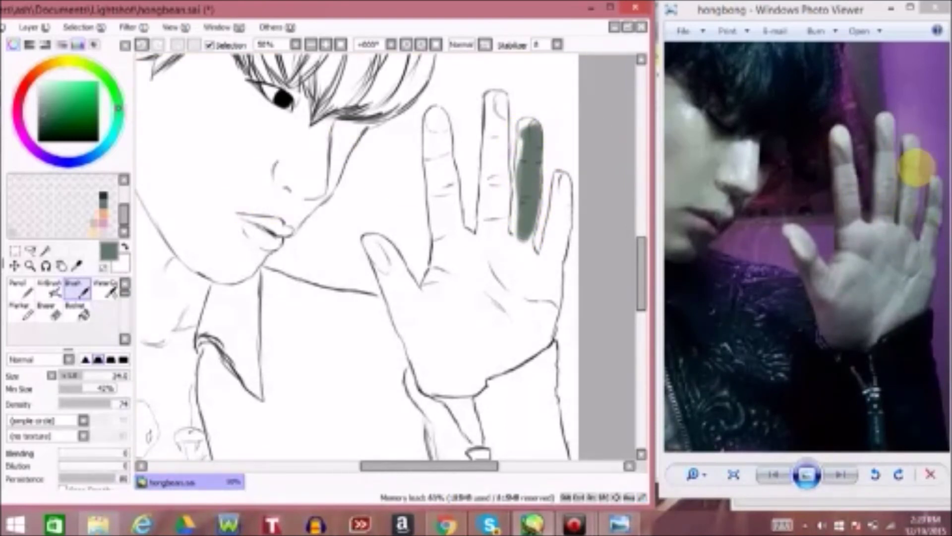
Paint stored orange on the ring finger's tip, middle and base, and add greyish beige on the right side of the fingertip.
left_click(103, 213)
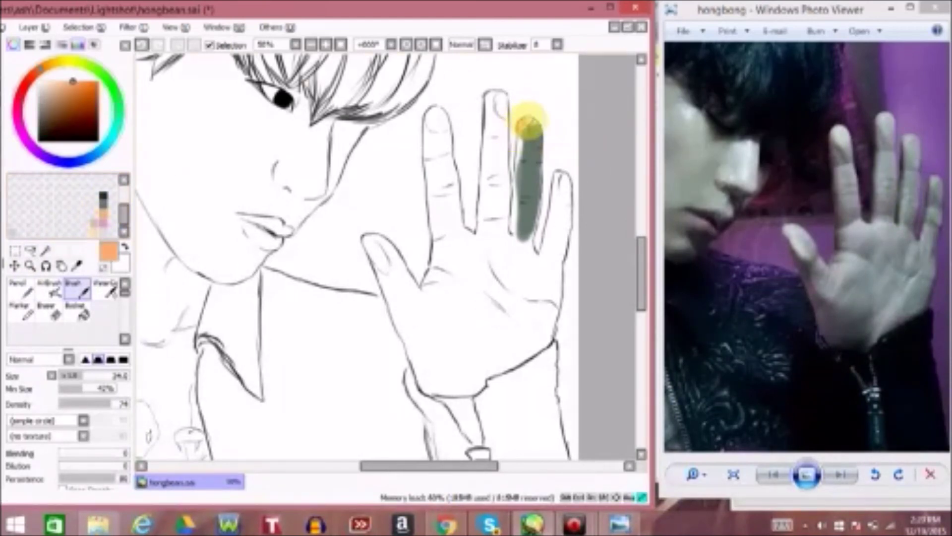
left_click_drag(525, 126, 534, 124)
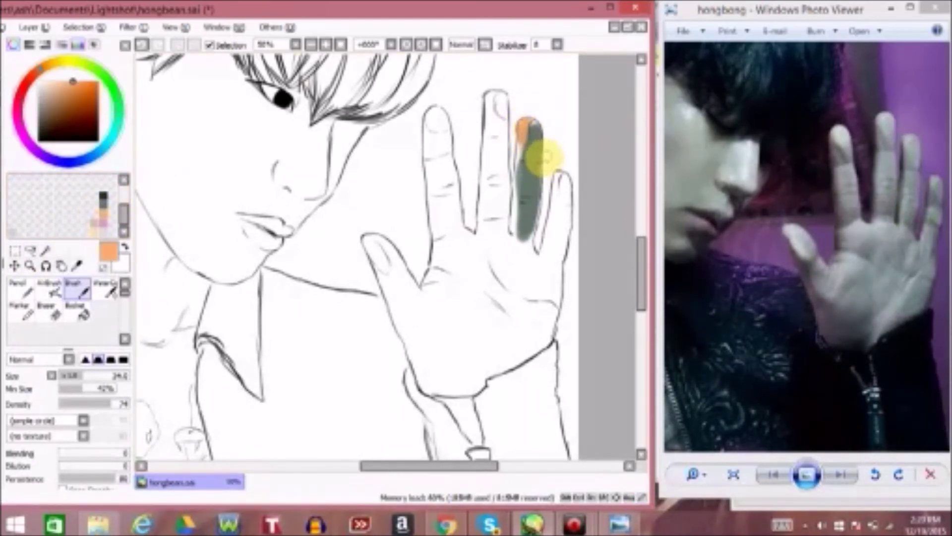
left_click_drag(532, 141, 524, 147)
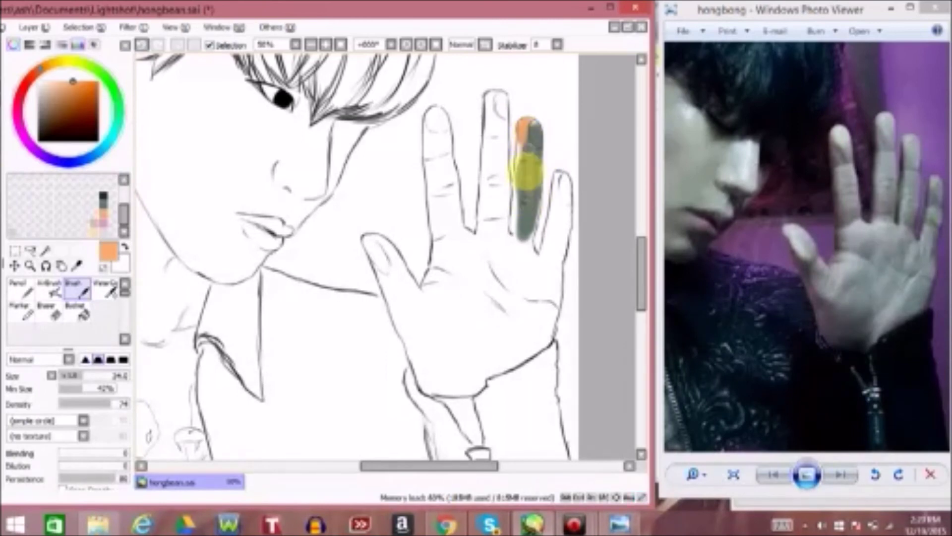
left_click_drag(530, 218, 529, 192)
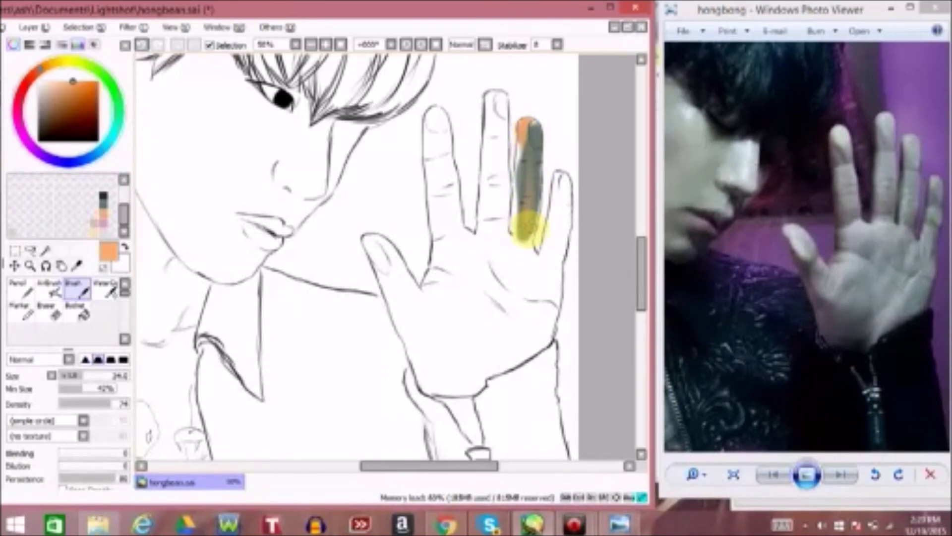
left_click(85, 232)
left_click(533, 126)
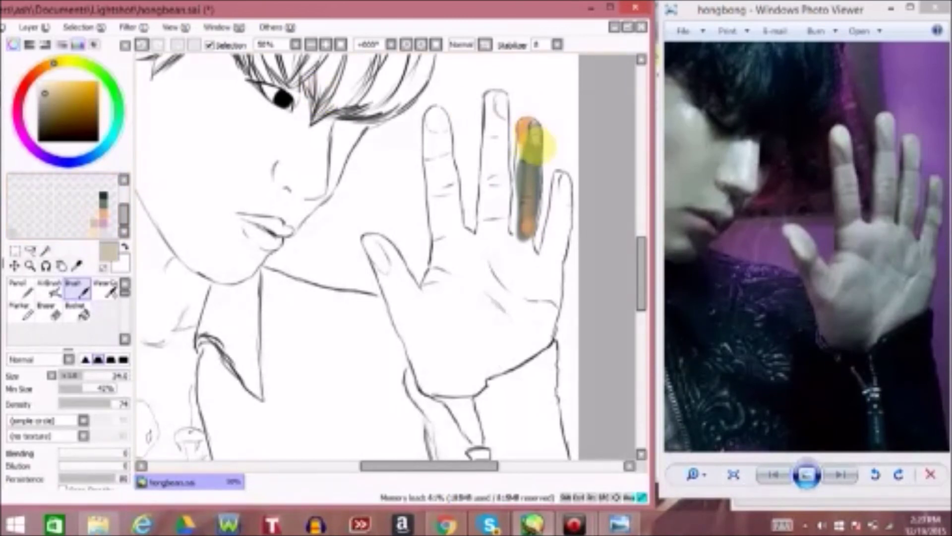
left_click_drag(536, 145, 534, 122)
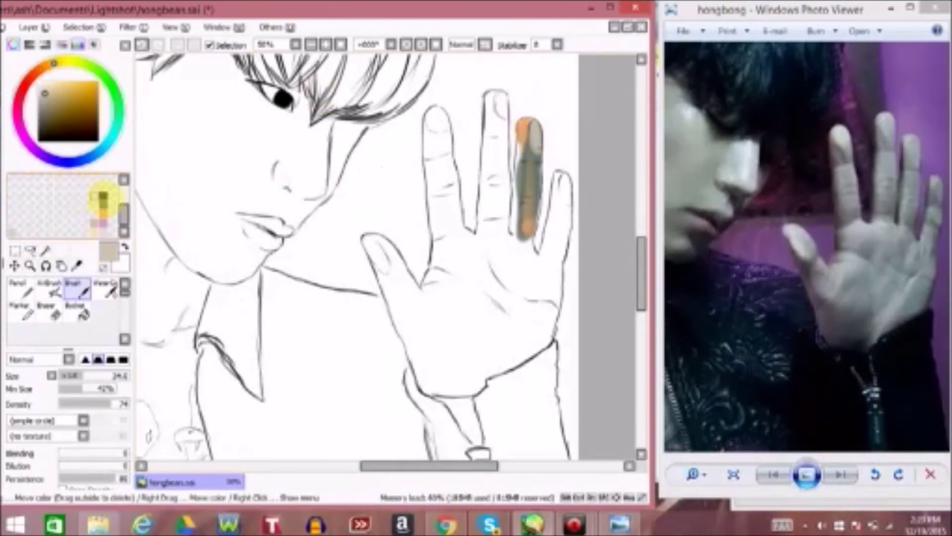
Shade the ring finger's left edge with grey-green at brush size 14 and the near-black green, undoing the stray line across the canvas.
left_click(102, 199)
left_click(70, 375)
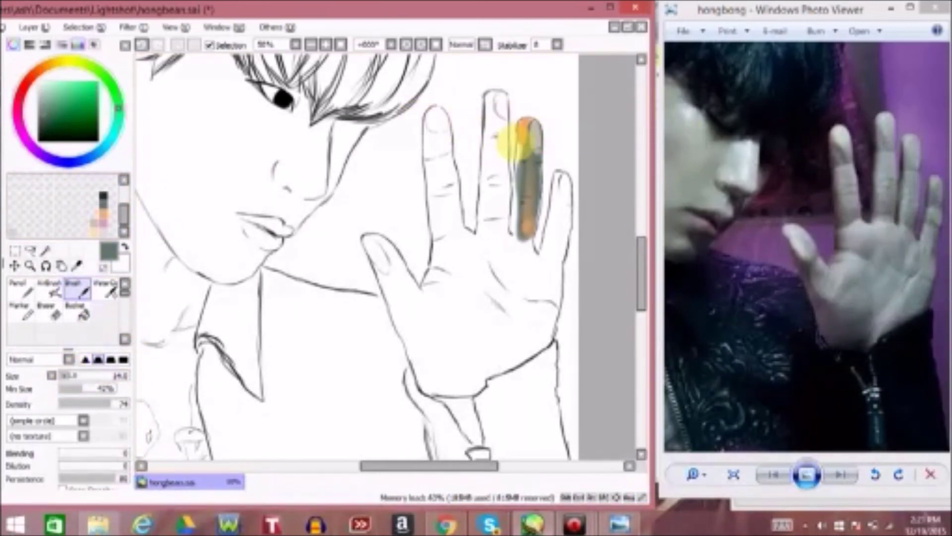
left_click_drag(514, 134, 514, 187)
left_click(103, 197)
left_click_drag(312, 92, 518, 82)
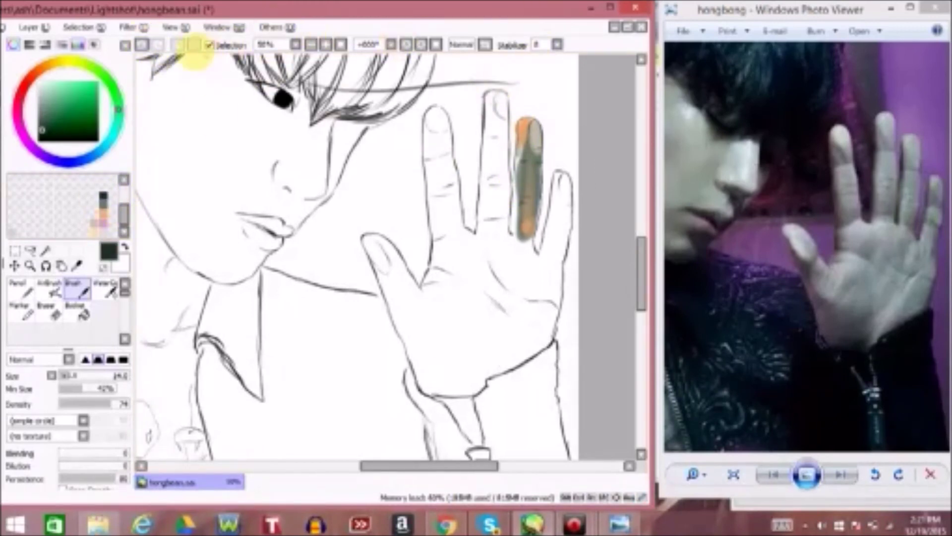
key("ctrl+z")
mouse_move(515, 144)
left_mouse_down()
mouse_move(509, 218)
mouse_move(509, 201)
left_mouse_up()
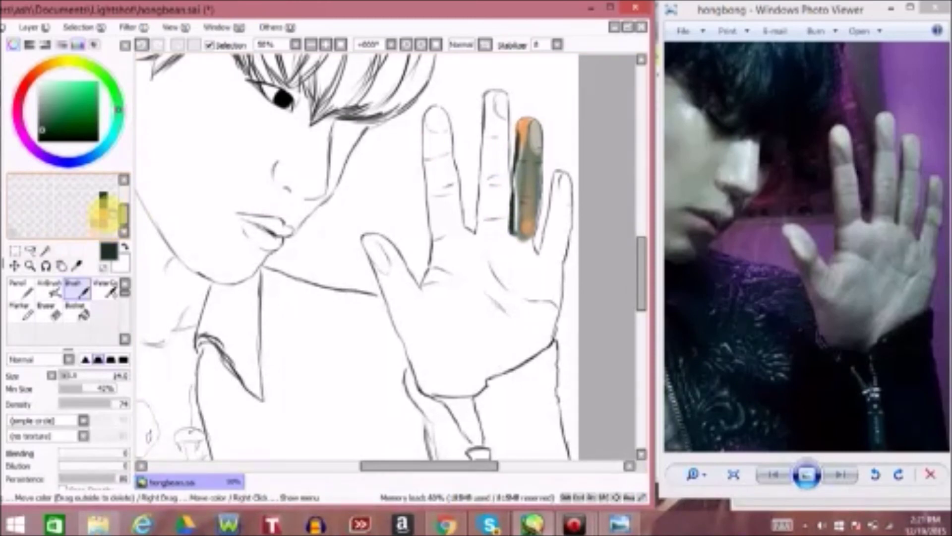
Add greyish beige along the ring finger's sides and blend all its colours together using the Water Color tool with light grey.
left_click(97, 221)
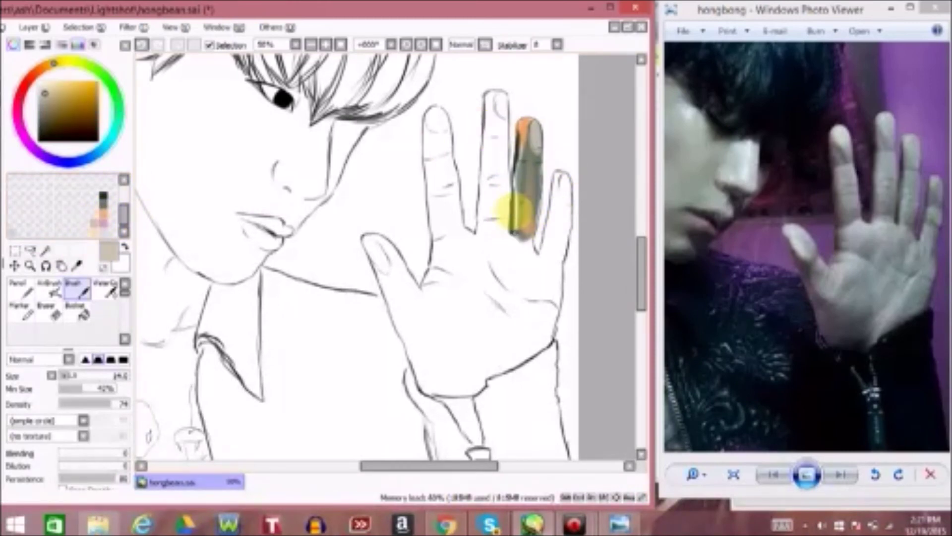
mouse_move(511, 204)
left_mouse_down()
mouse_move(525, 143)
mouse_move(543, 176)
left_mouse_up()
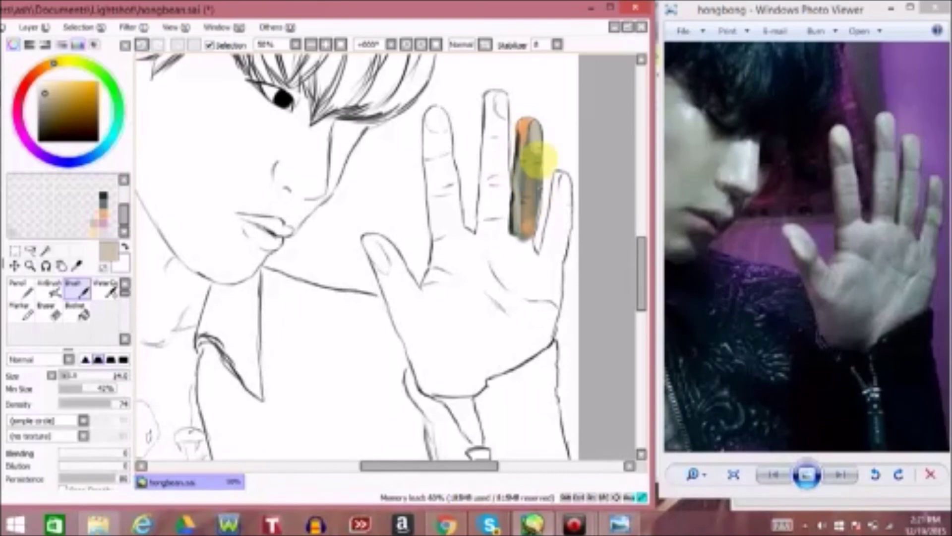
left_click(111, 285)
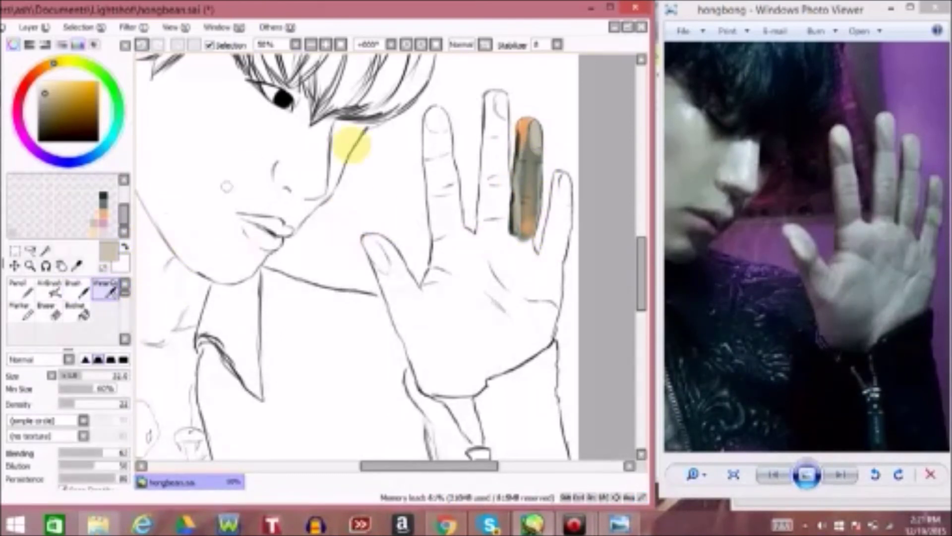
left_click(99, 223)
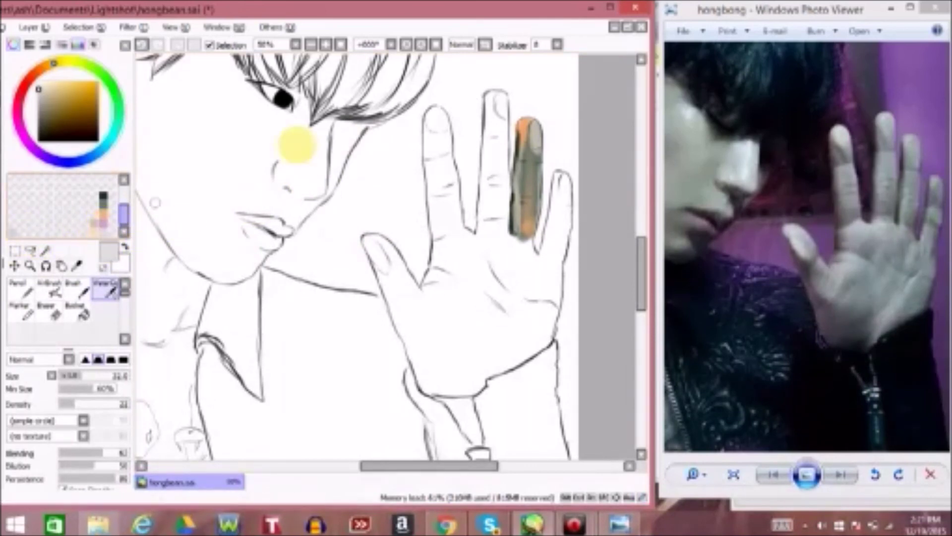
mouse_move(520, 206)
left_mouse_down()
mouse_move(513, 226)
mouse_move(525, 111)
mouse_move(537, 161)
mouse_move(535, 141)
mouse_move(517, 235)
mouse_move(537, 214)
mouse_move(511, 233)
mouse_move(525, 204)
mouse_move(523, 123)
mouse_move(537, 187)
mouse_move(529, 204)
mouse_move(532, 175)
mouse_move(525, 235)
mouse_move(528, 118)
mouse_move(540, 172)
left_mouse_up()
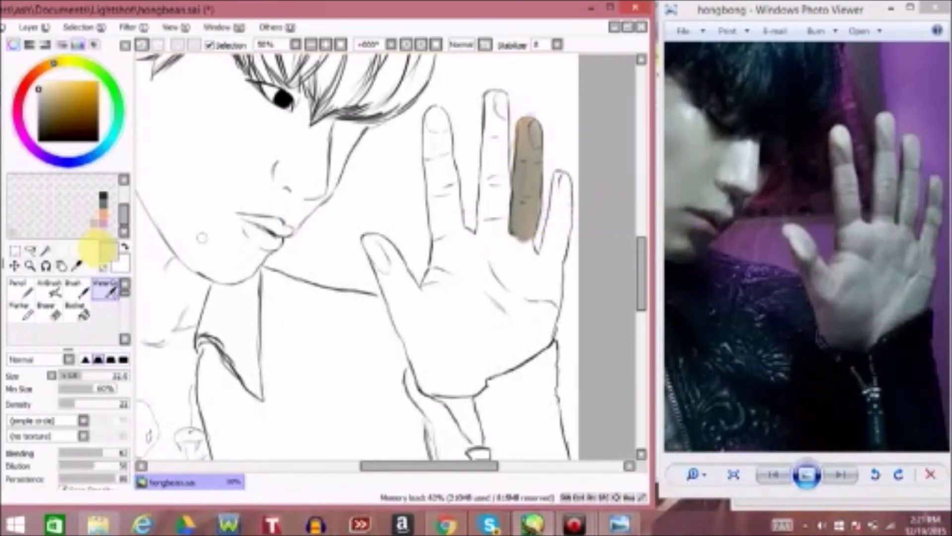
Brush a light peach highlight down the middle of the ring finger and blend it in with the Water Color tool.
left_click(102, 221)
left_click(74, 288)
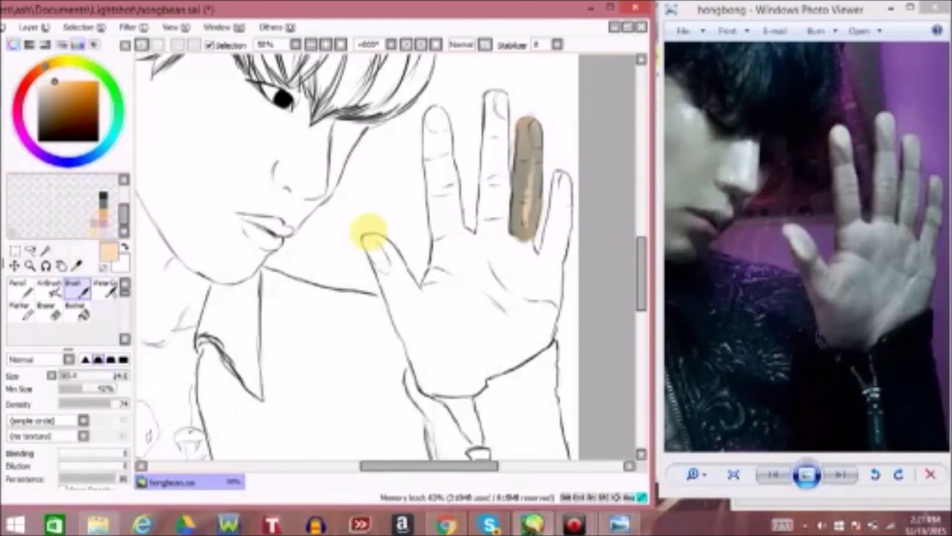
left_click(105, 288)
mouse_move(524, 216)
left_mouse_down()
mouse_move(525, 180)
mouse_move(529, 218)
mouse_move(521, 199)
left_mouse_up()
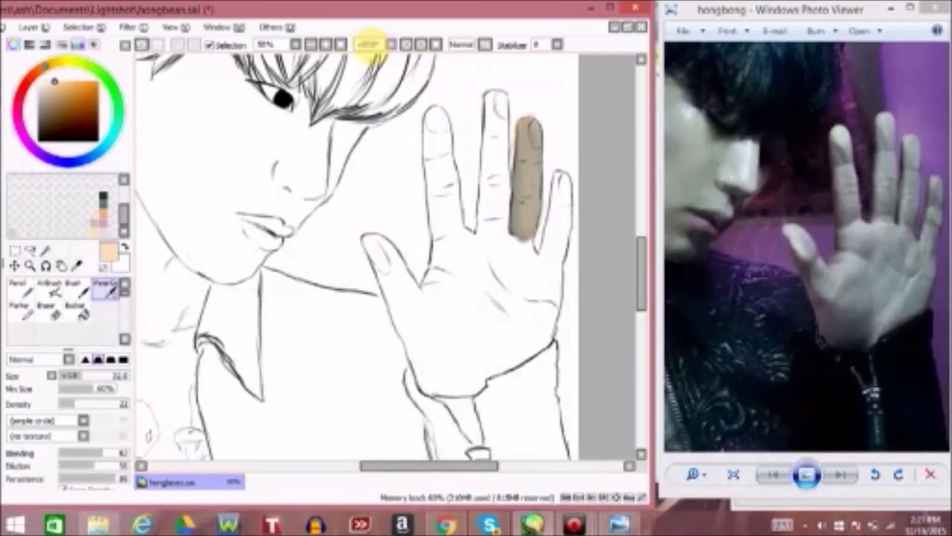
Check the coloured ring finger at several zoom levels and compare it with the skin tones in the reference photo.
left_click(311, 44)
left_click(311, 44)
left_click(326, 45)
left_click(325, 45)
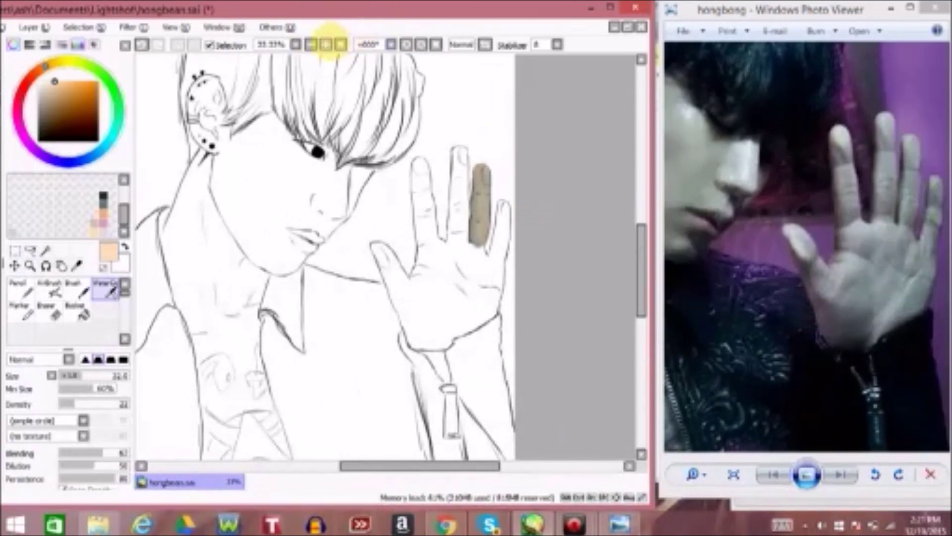
left_click(325, 44)
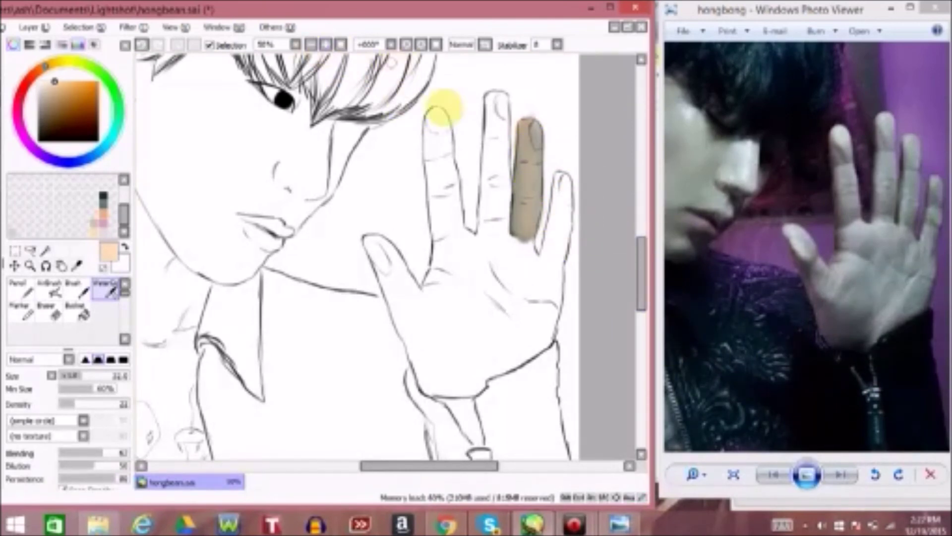
left_click(307, 43)
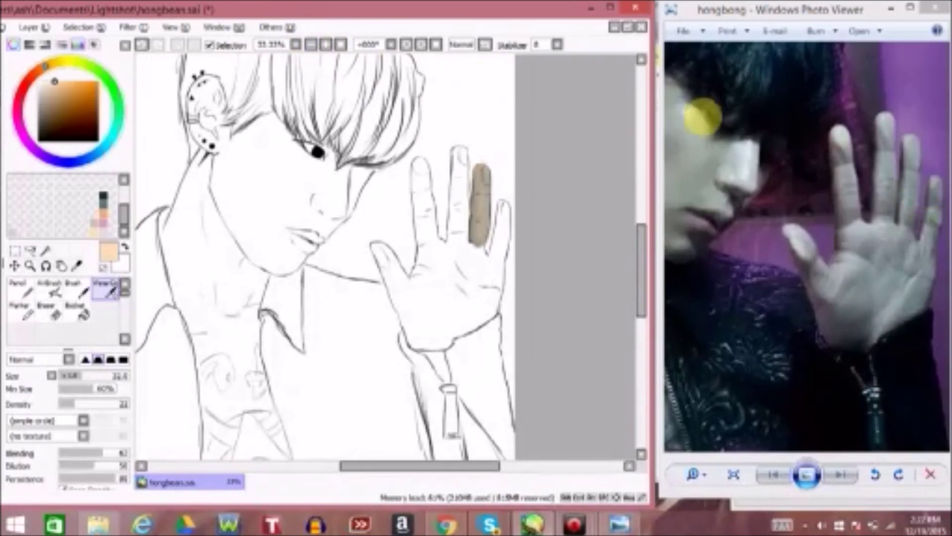
left_click(326, 45)
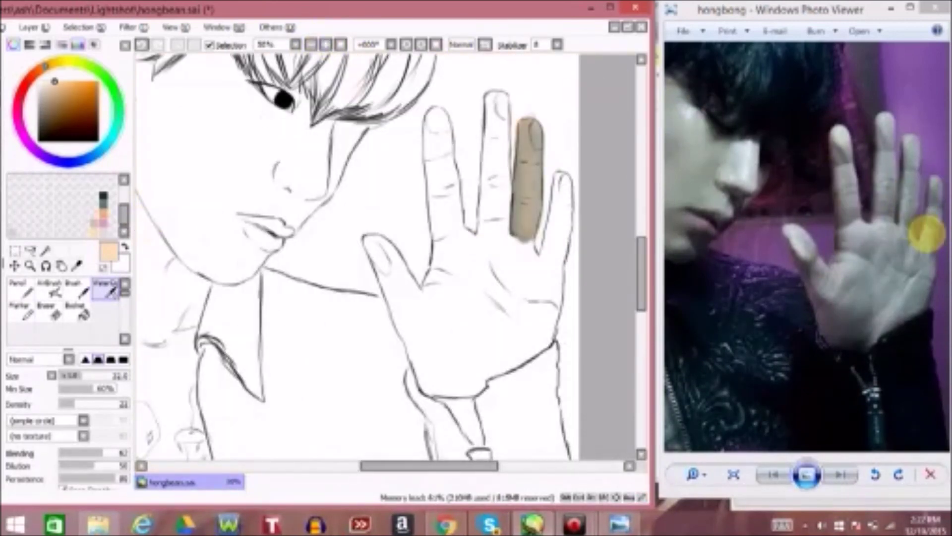
left_click(749, 212)
scroll(782, 214, "up", 2)
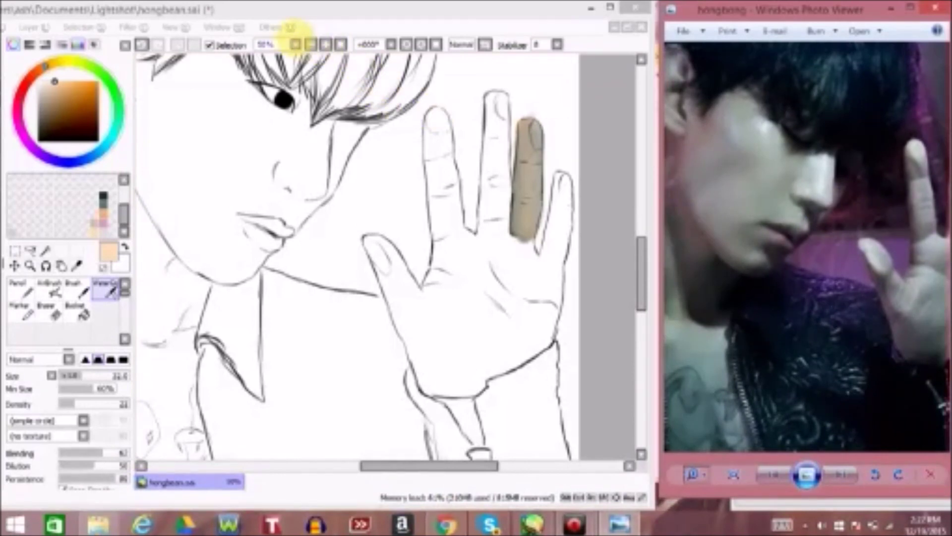
left_click(310, 45)
left_click(309, 45)
left_click(309, 45)
left_click(326, 45)
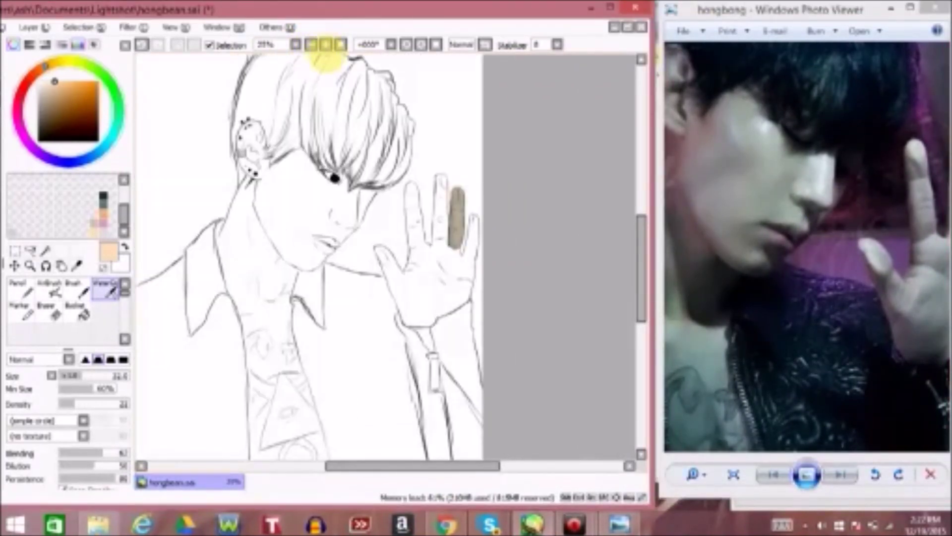
Compare the whole reference photo with the full portrait line art, viewing the drawing both zoomed out and closer up.
left_click_drag(786, 362, 772, 404)
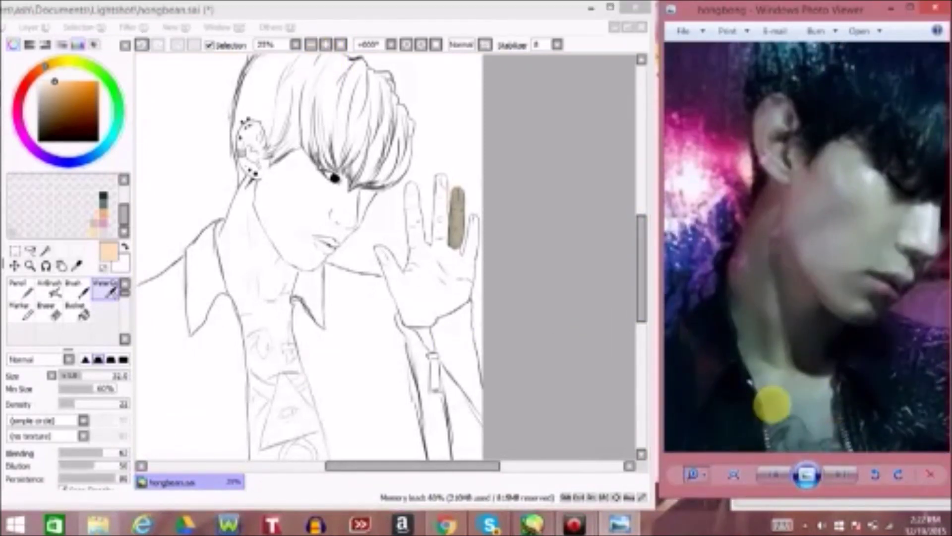
left_click_drag(696, 472, 711, 491)
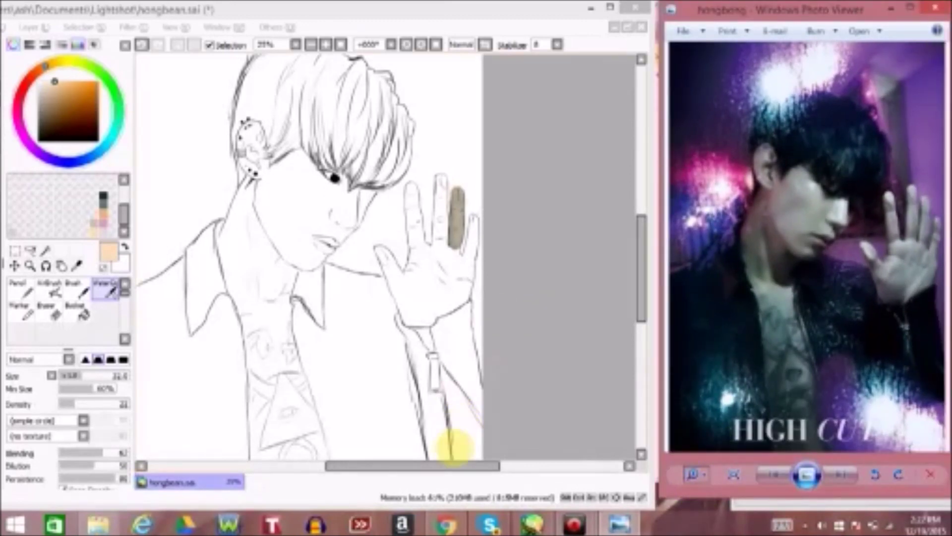
left_click(425, 466)
left_click_drag(425, 466, 421, 461)
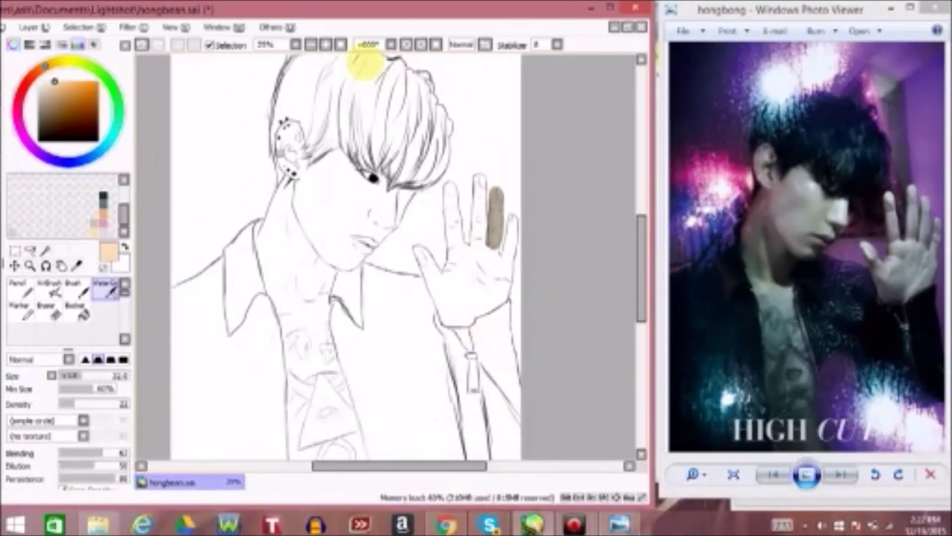
left_click(311, 45)
left_click_drag(409, 464, 443, 463)
mouse_move(486, 187)
left_mouse_down()
mouse_move(499, 154)
mouse_move(472, 154)
mouse_move(491, 143)
mouse_move(477, 141)
mouse_move(490, 132)
mouse_move(458, 137)
mouse_move(493, 130)
mouse_move(481, 134)
mouse_move(484, 196)
left_mouse_up()
left_click(326, 44)
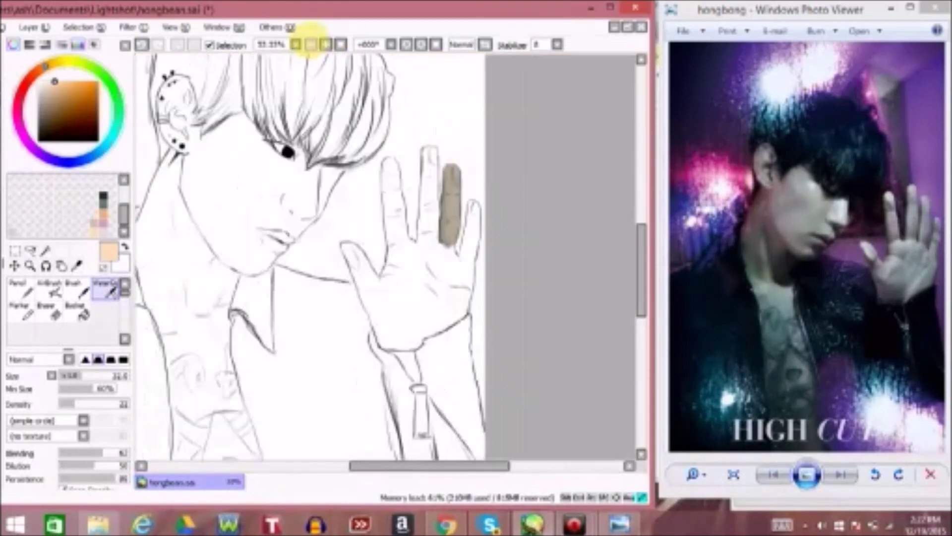
left_click(326, 45)
left_click(311, 45)
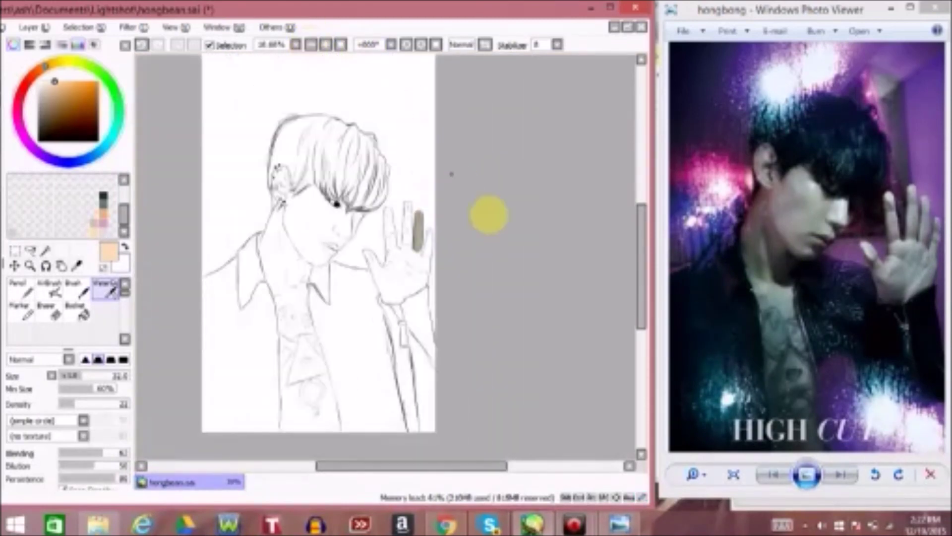
left_click_drag(461, 464, 431, 464)
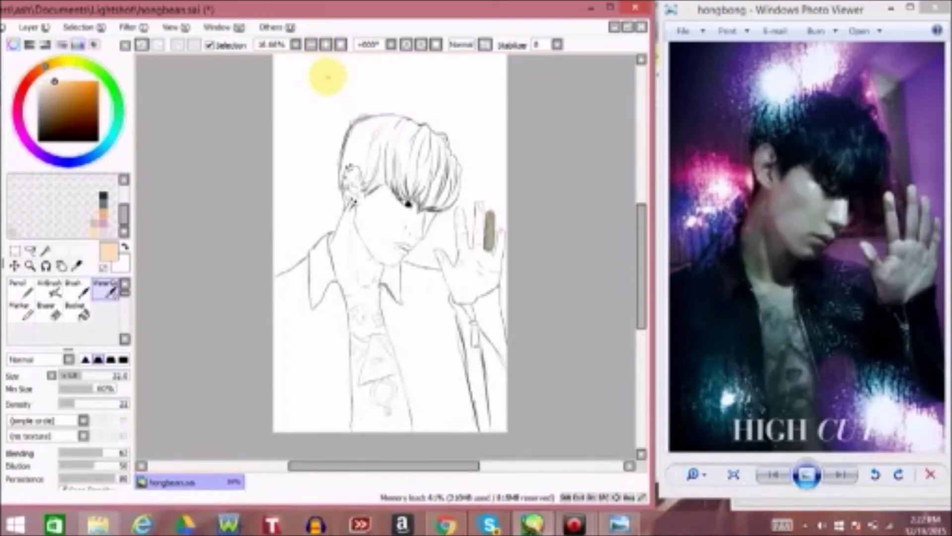
left_click(325, 44)
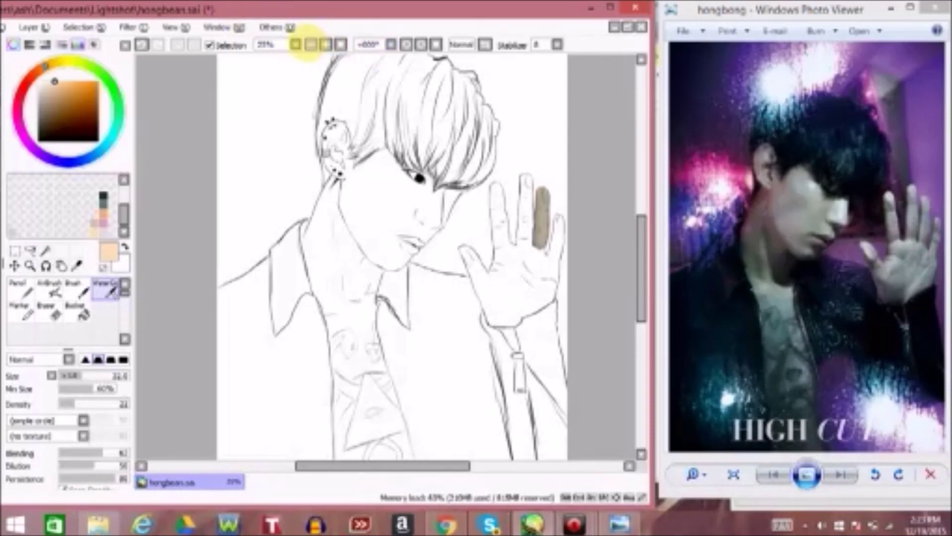
left_click(297, 44)
left_click(323, 44)
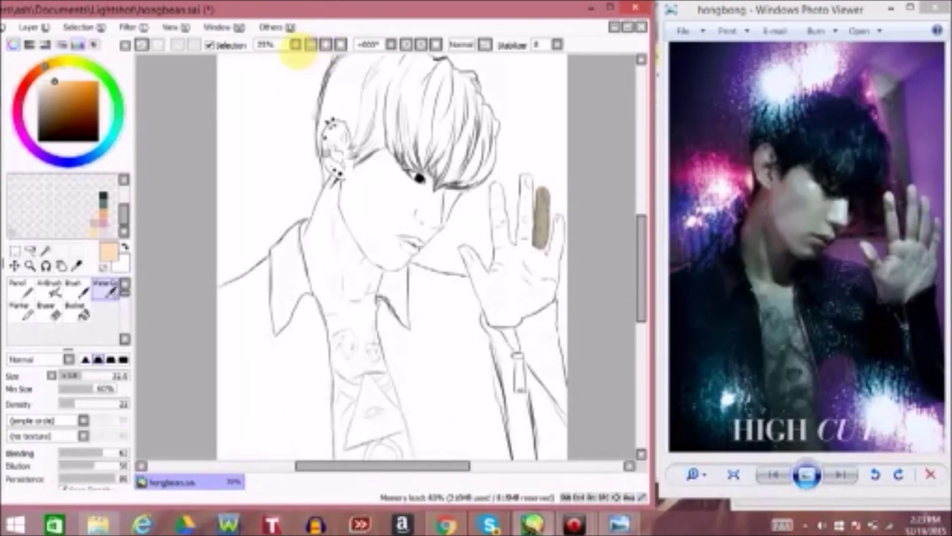
Maximize the drawing window and bring up the screen recorder's controls.
double_click(348, 14)
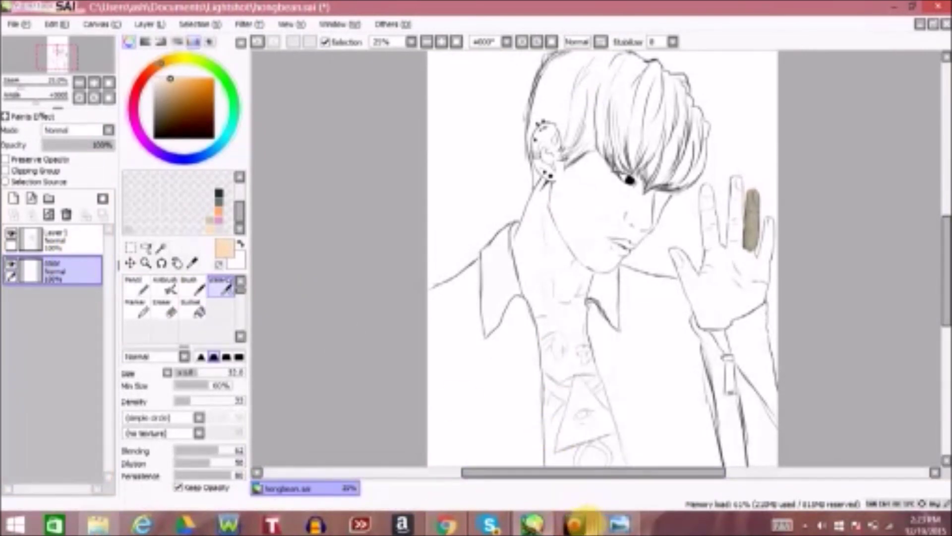
left_click(577, 522)
left_click(616, 454)
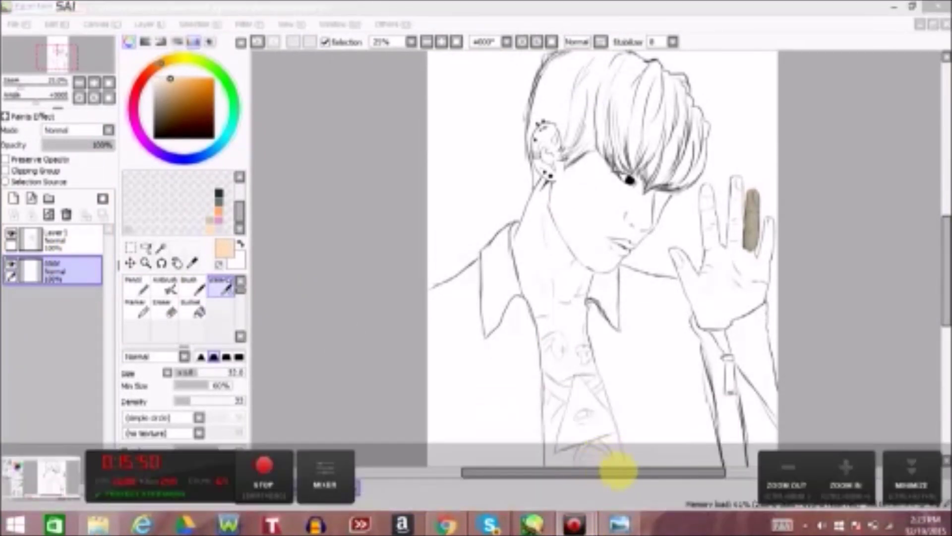